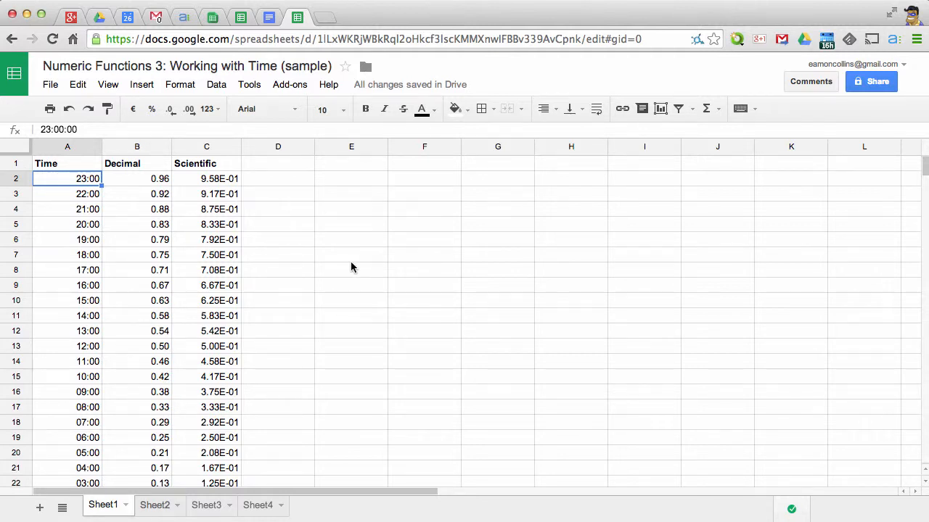
Compare the 18:00, 12:00 and 06:00 times on Sheet1 with their decimal equivalents and formulas
click(72, 255)
click(145, 258)
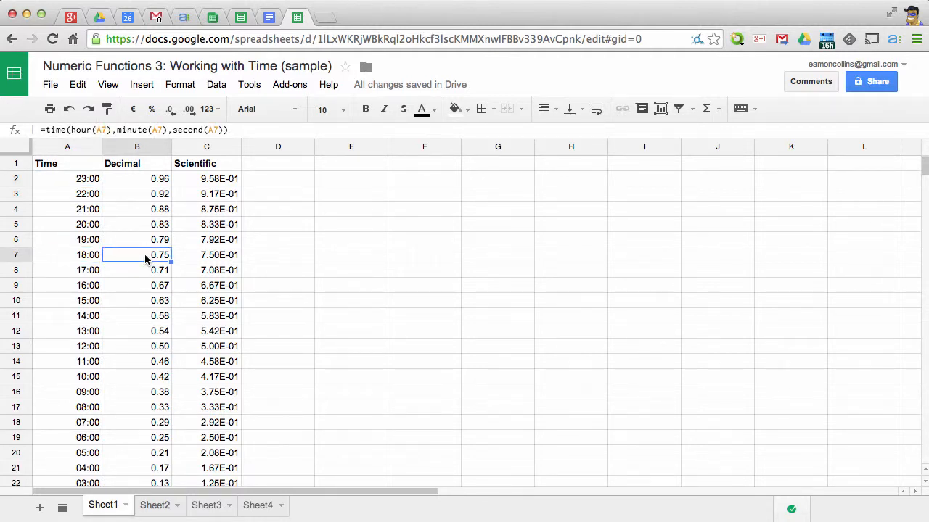
click(131, 348)
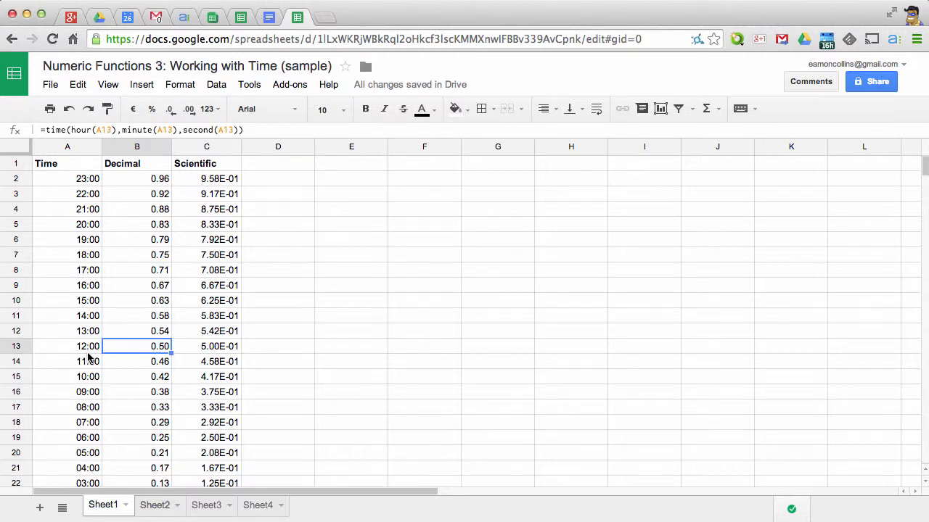
click(91, 349)
click(86, 440)
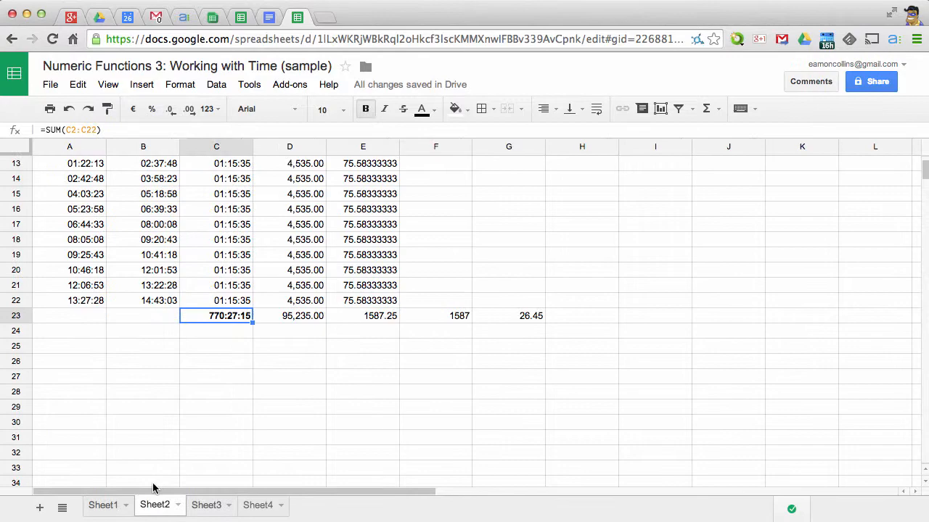
On Sheet2, examine the start and finish times in row 2 and the elapsed-time formulas in C2 and C3
scroll(114, 238, up, 5)
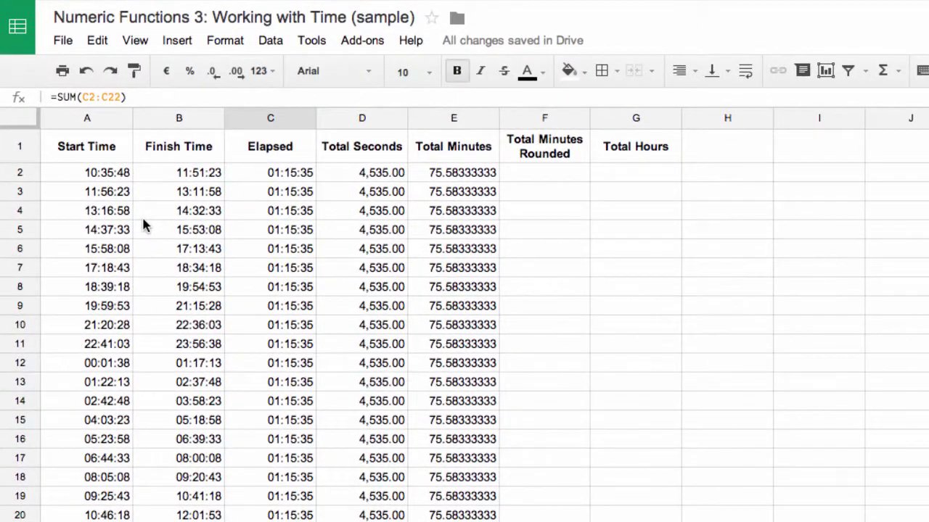
click(112, 173)
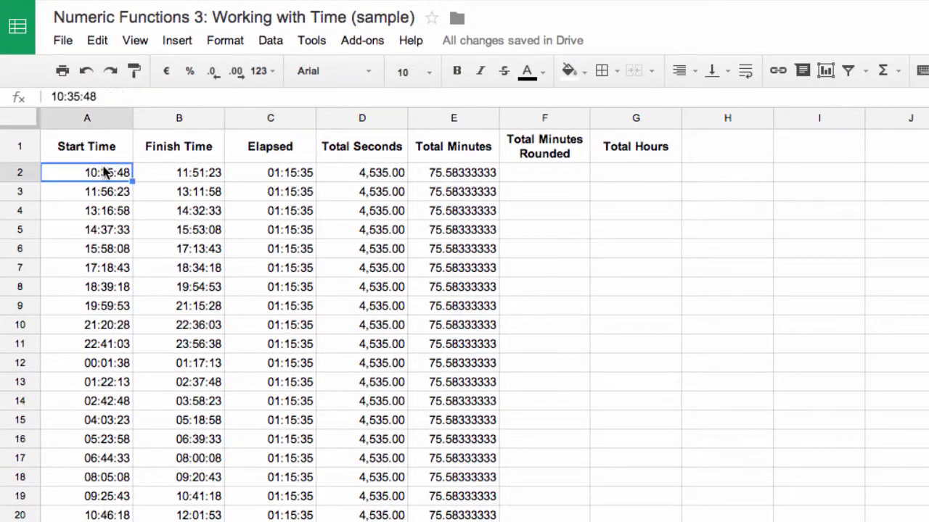
click(181, 174)
click(278, 174)
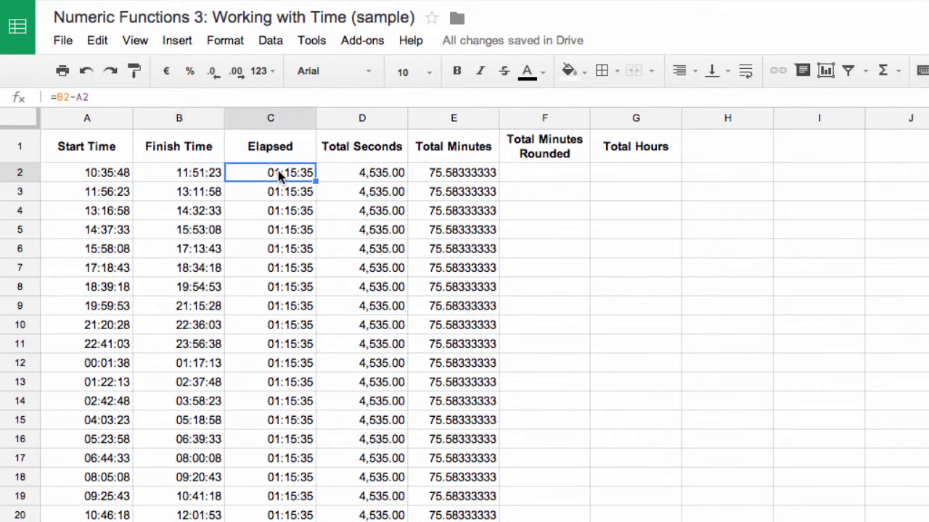
click(94, 176)
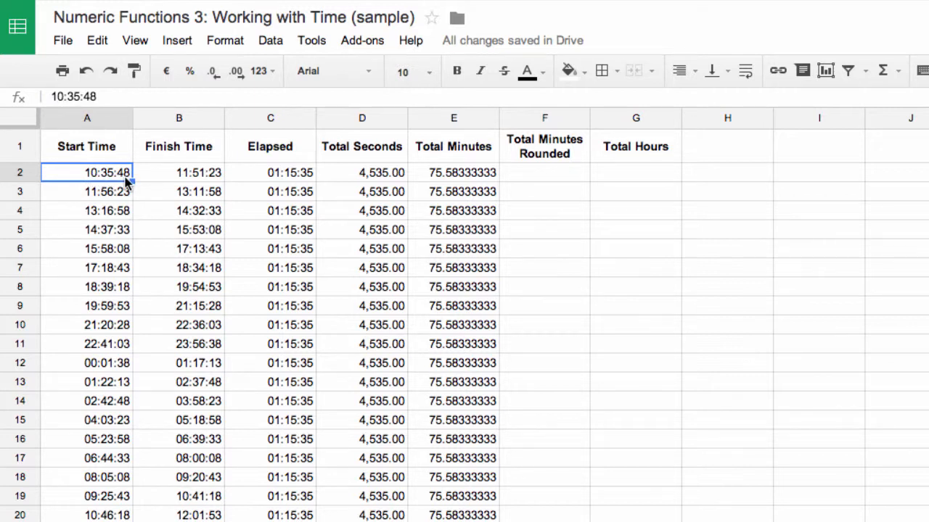
click(165, 176)
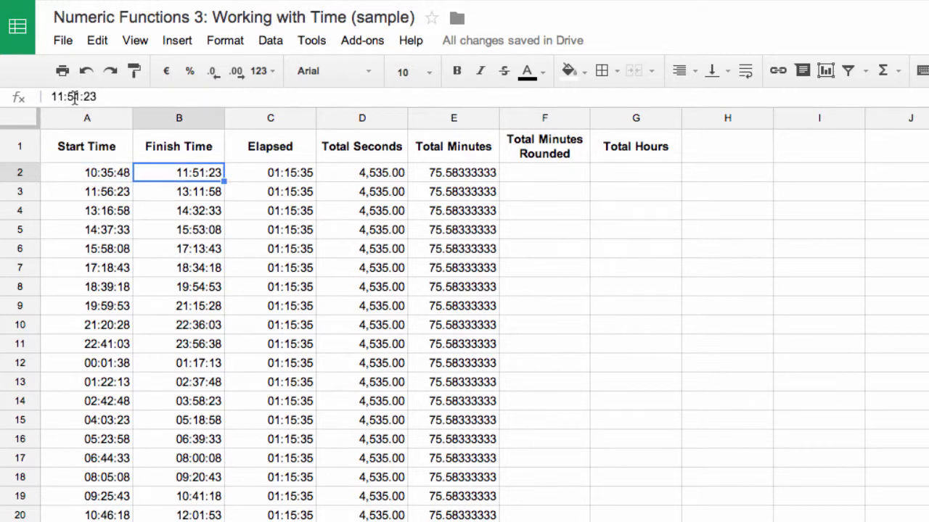
click(273, 179)
click(201, 181)
click(100, 180)
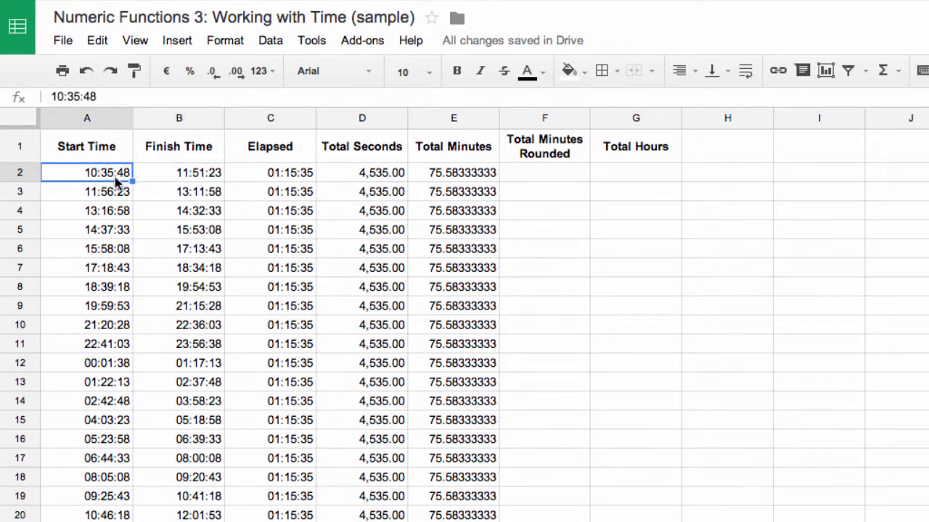
click(277, 180)
click(275, 193)
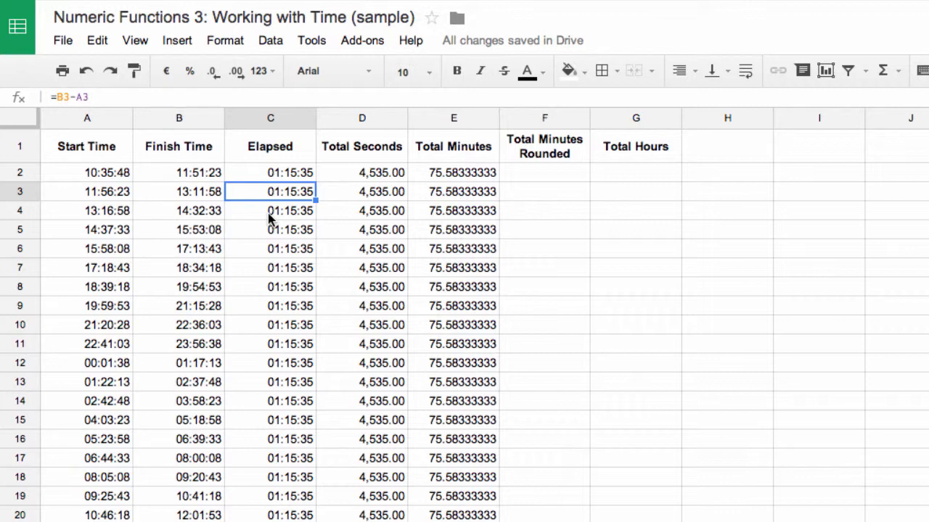
Select the elapsed times C2:C22 and inspect the formula that totals them in C23
scroll(283, 241, down, 4)
scroll(283, 247, up, 4)
drag(284, 172, 303, 482)
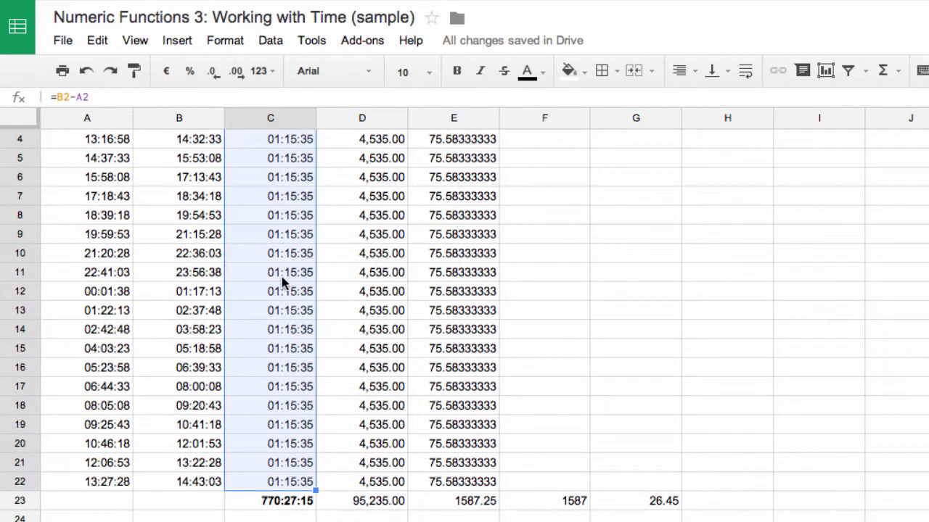
scroll(289, 250, up, 2)
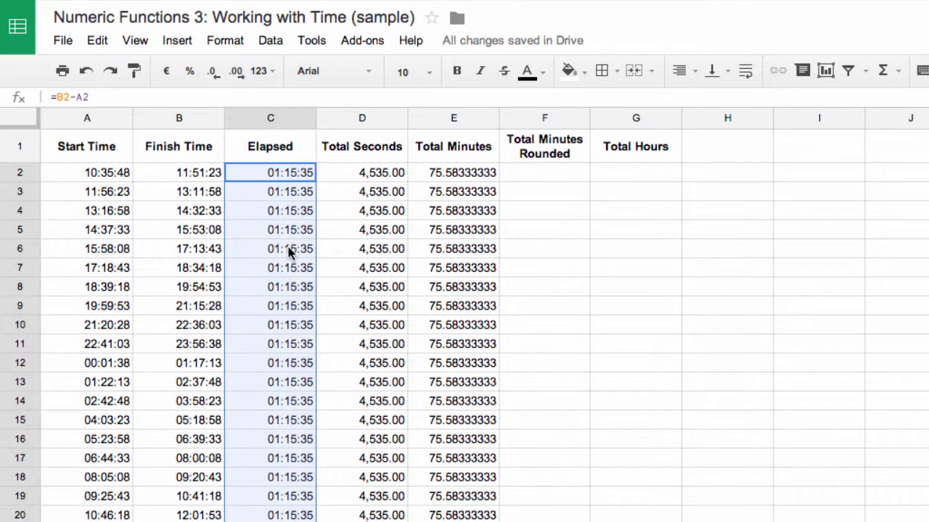
scroll(289, 257, down, 5)
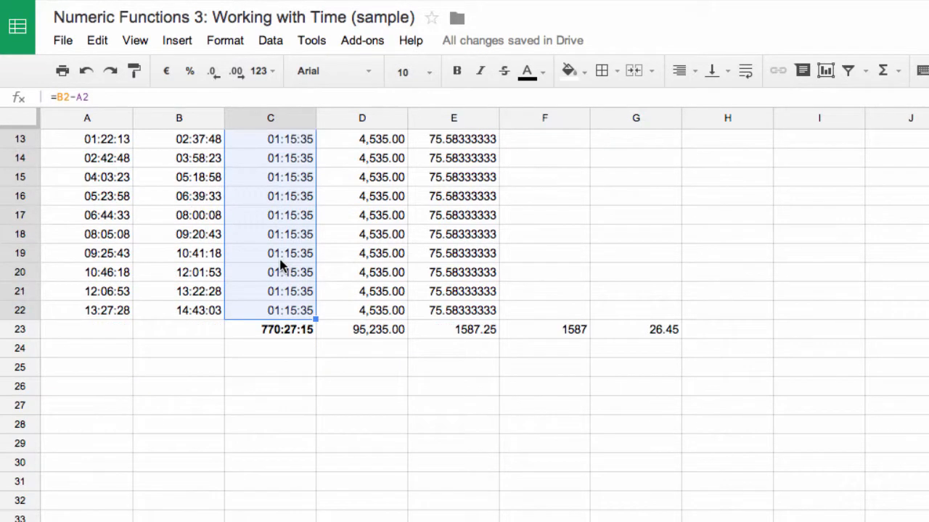
click(271, 328)
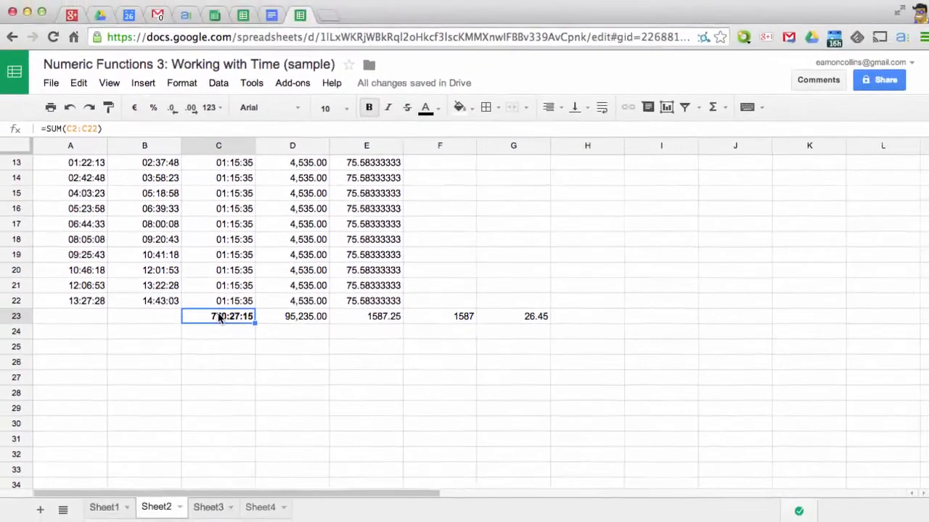
scroll(270, 331, up, 5)
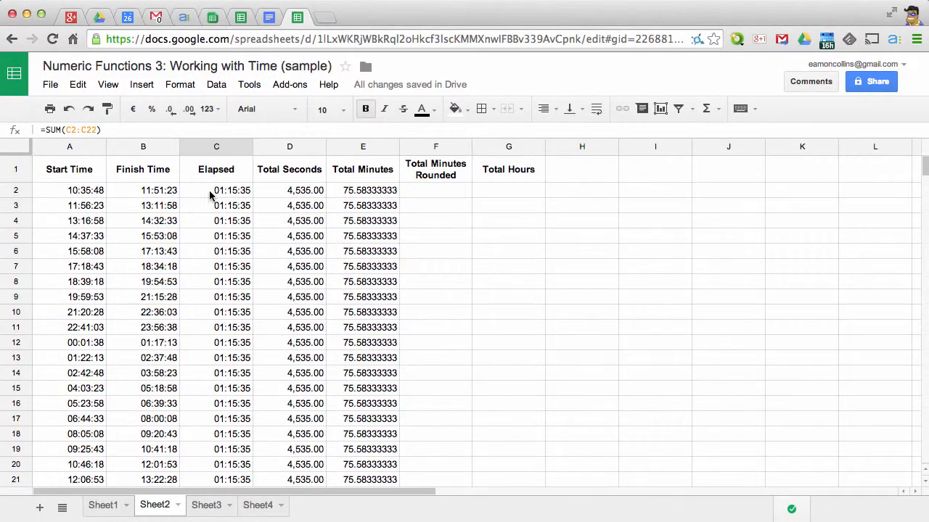
Review the elapsed range C2:C22 again and check the individual formulas in C2, C3 and C4
drag(209, 192, 223, 438)
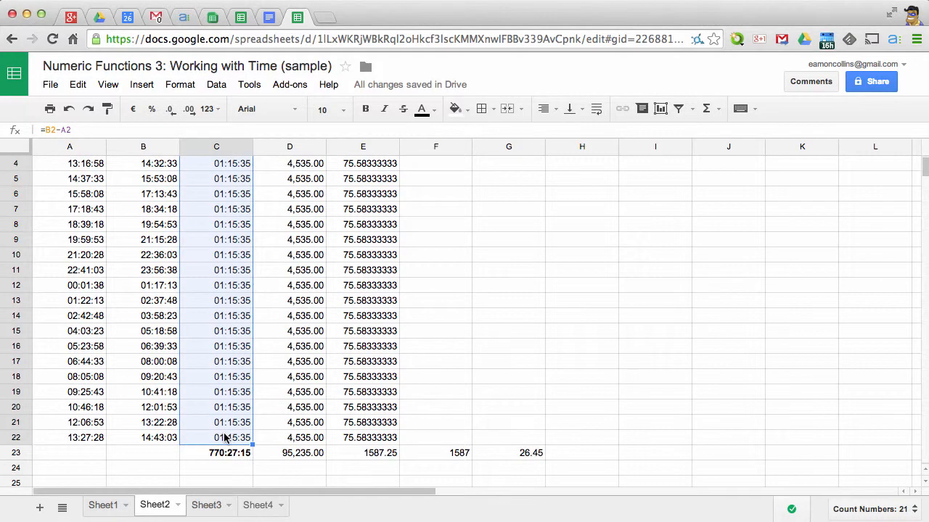
scroll(219, 221, up, 2)
scroll(218, 222, down, 5)
scroll(215, 220, up, 5)
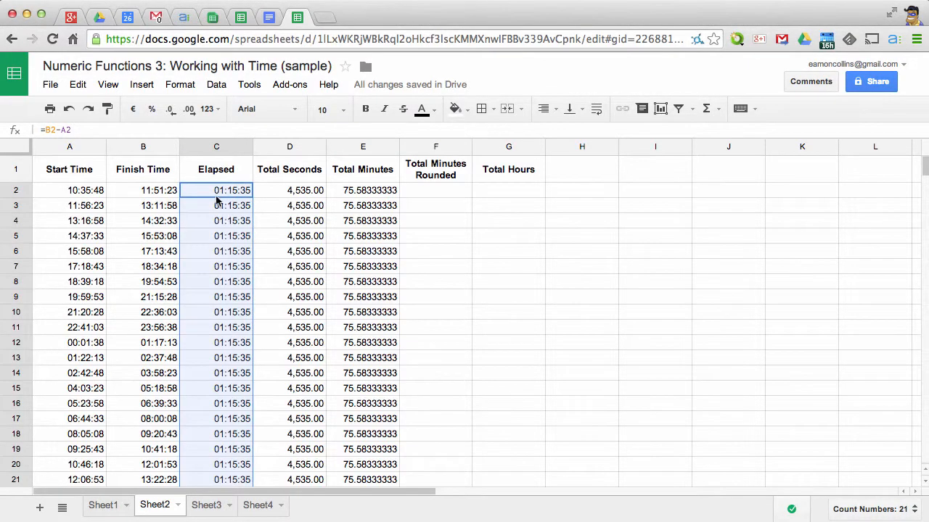
click(219, 193)
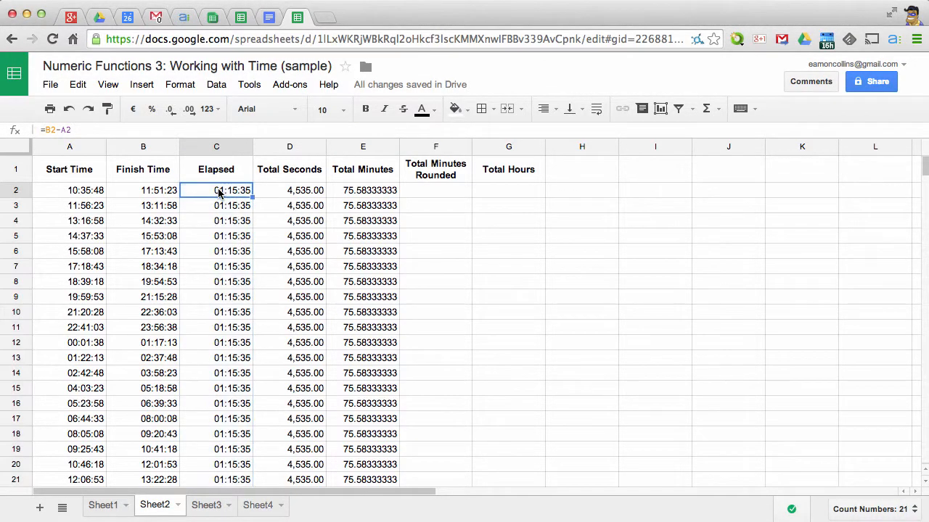
click(216, 209)
click(216, 221)
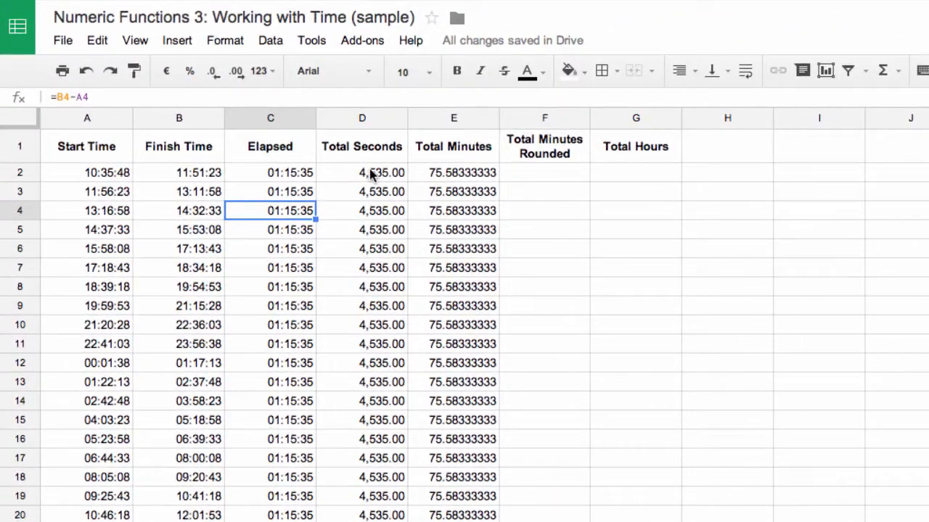
Clear the Total Seconds cell D2 and begin a new formula there with =hour(C2)*3600
click(371, 175)
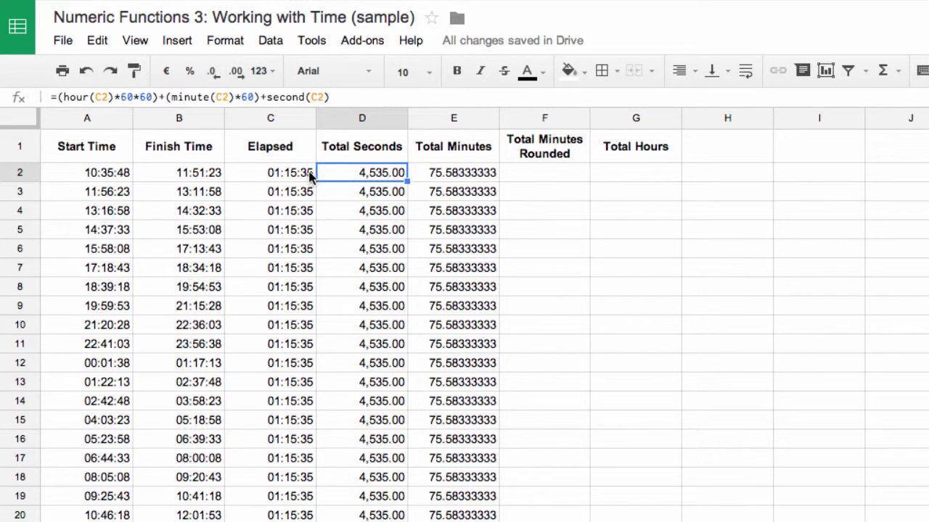
key(Delete)
text(=)
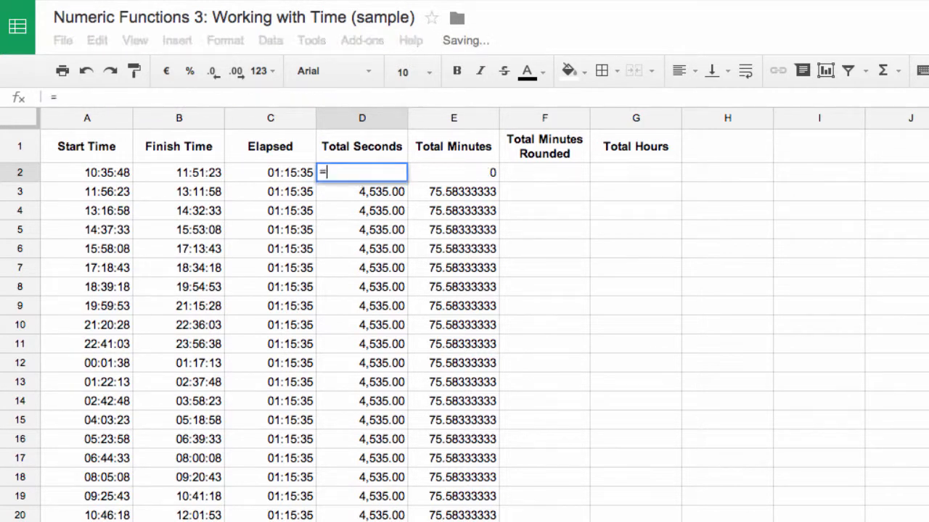
text(hour()
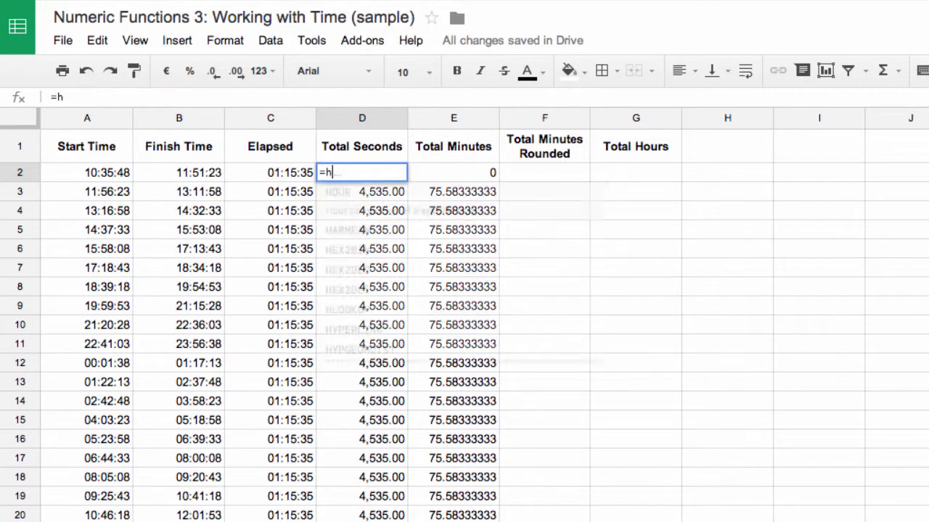
click(289, 174)
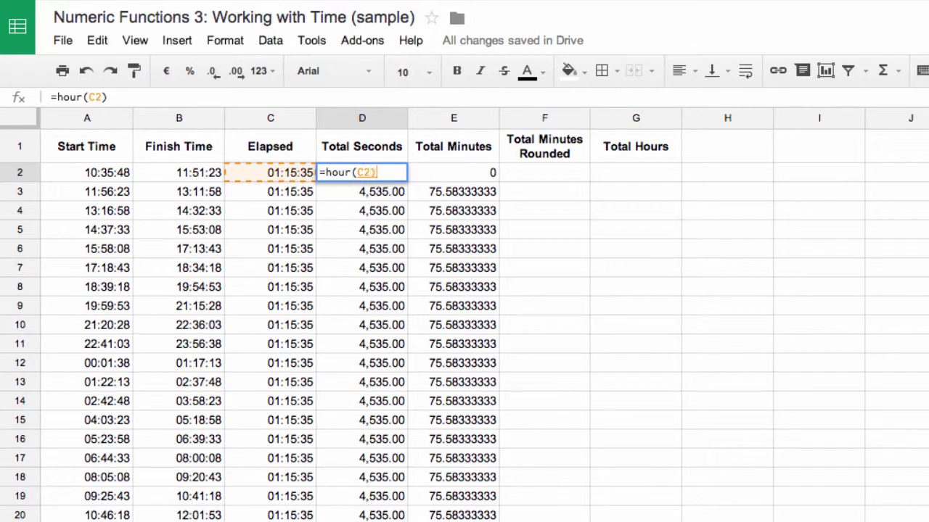
text()*)
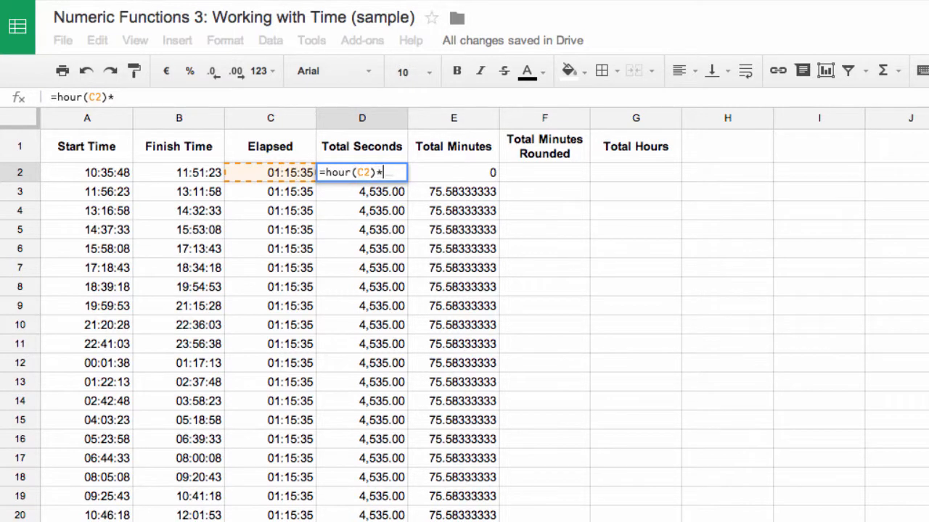
text(3600)
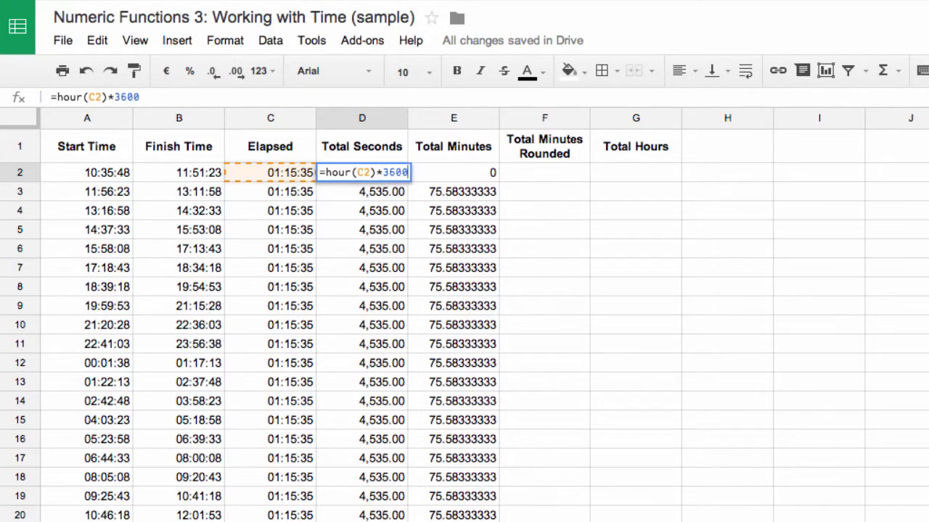
Replace the 3600 multiplier in the D2 formula with 60*60
key(BackSpace)
key(BackSpace)
key(BackSpace)
key(BackSpace)
text(6)
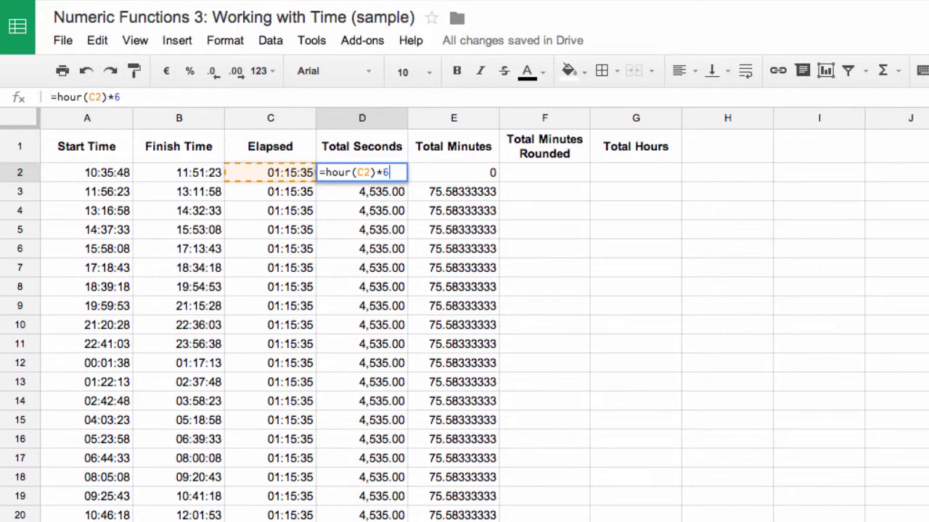
text(0*)
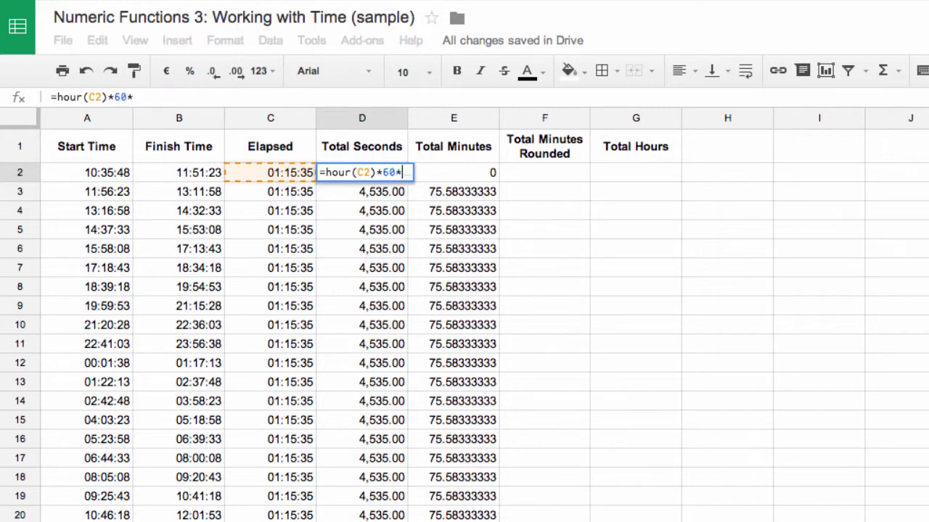
text(60)
Insert an extra opening parenthesis directly before C2 in the hour part of the D2 formula
key(Left)
key(Left)
key(Left)
key(Left)
key(Left)
key(Left)
key(Left)
key(Left)
key(Left)
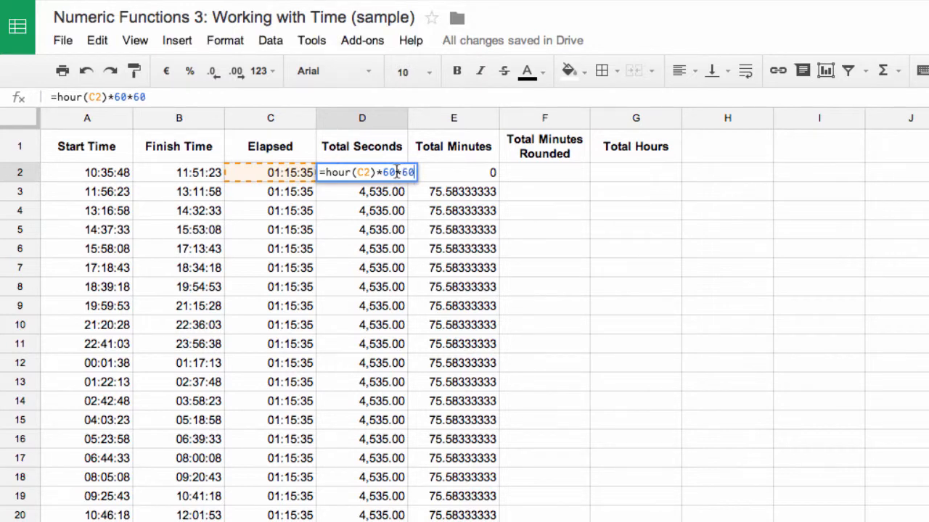
text(()
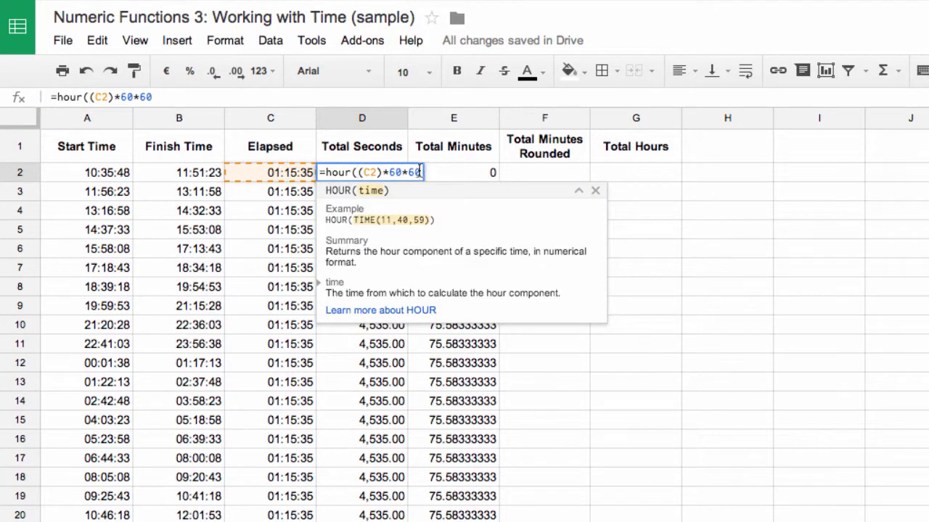
Close the parenthesis after the second 60 and append the minutes term +(MINUTE(C2)*60) to the D2 formula
click(419, 172)
text()+minu)
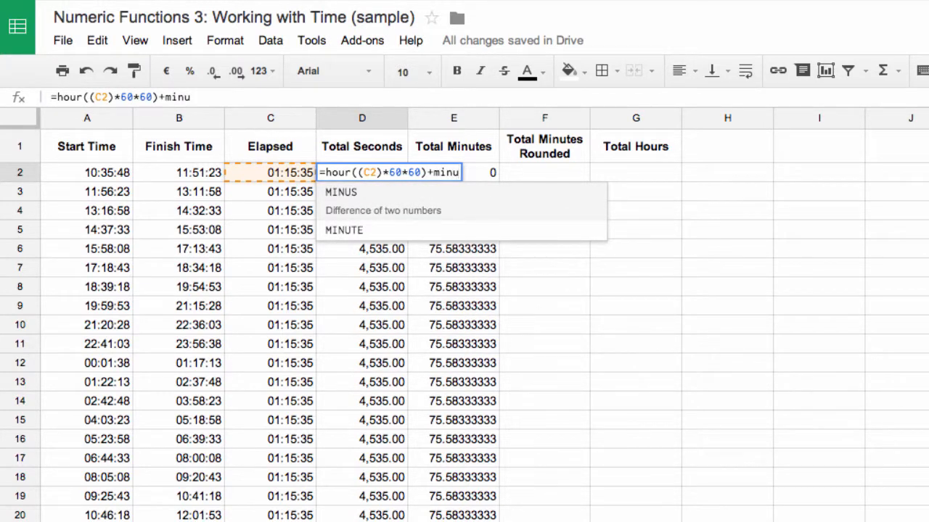
key(Down)
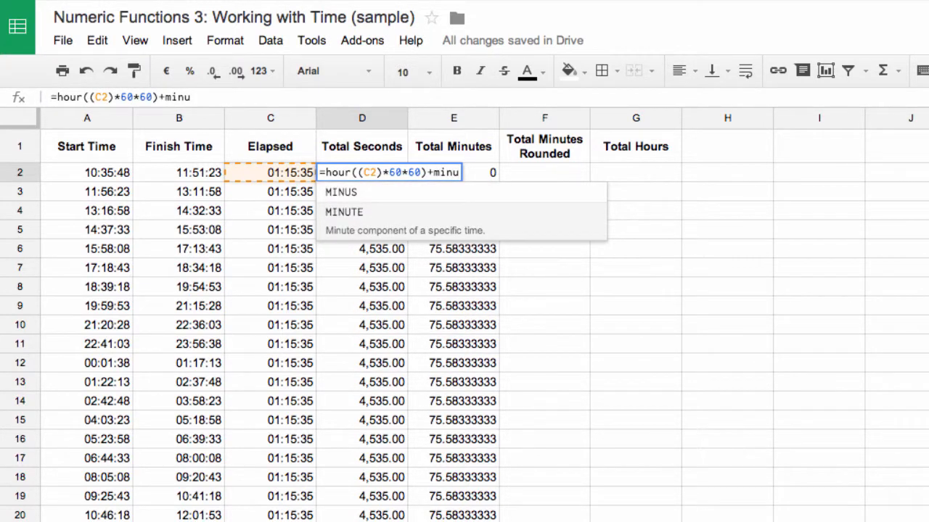
key(Tab)
click(277, 176)
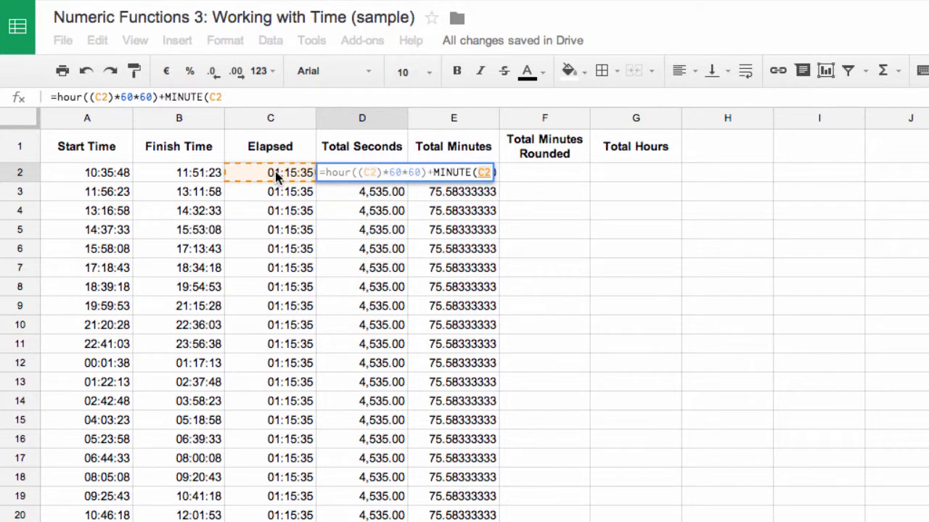
text()*60)
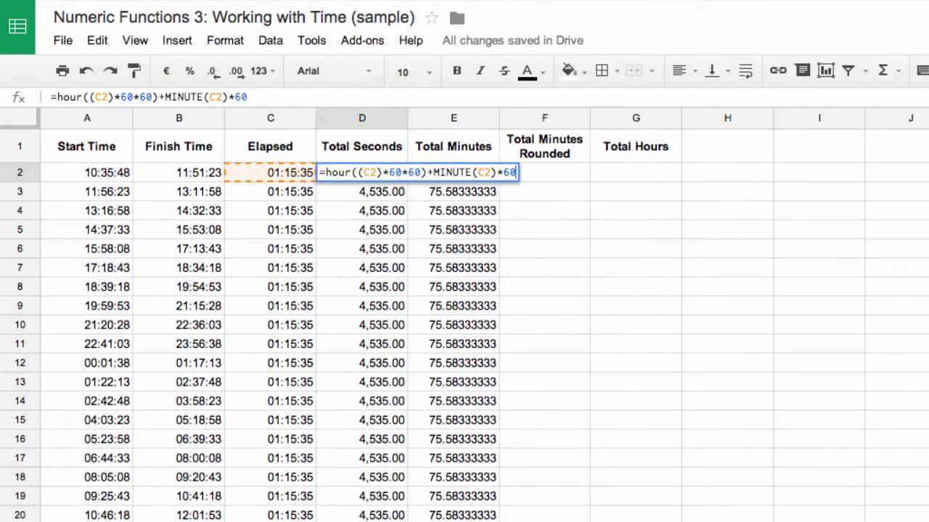
text())
click(433, 172)
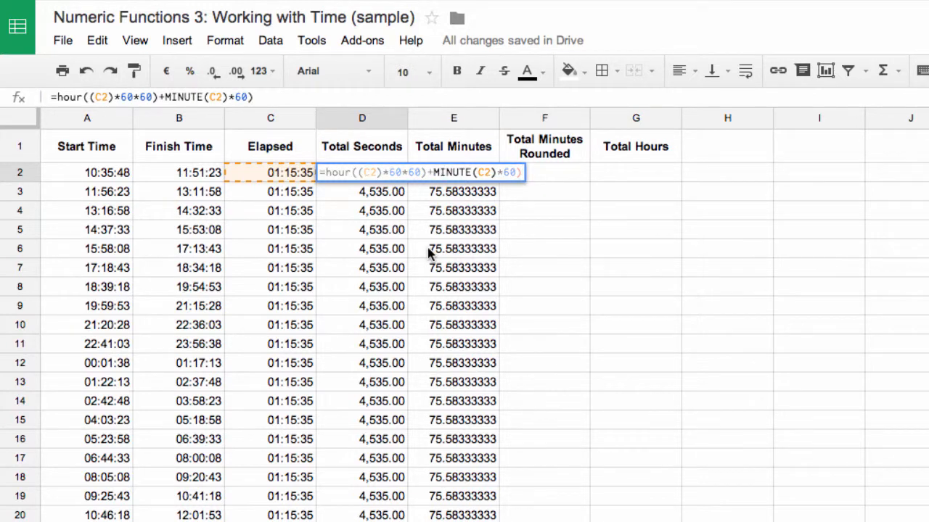
text(()
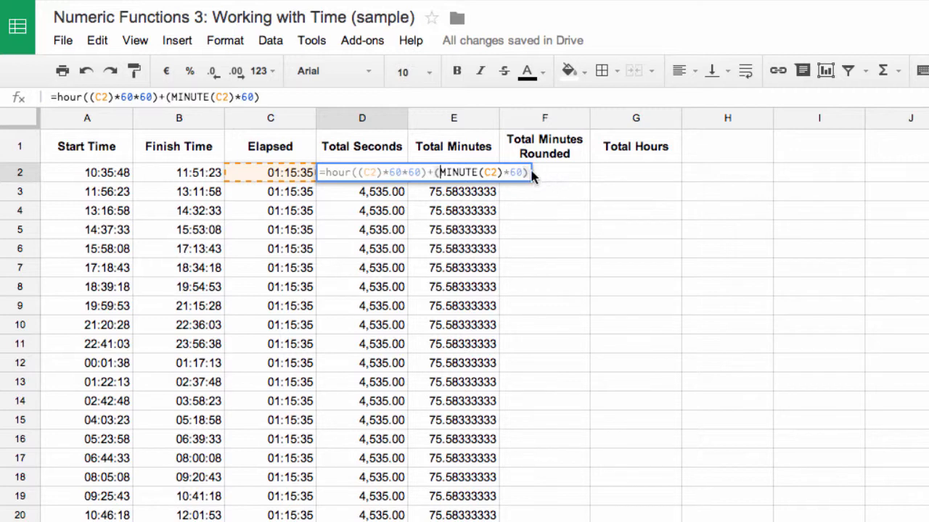
Add the seconds term and correct the parentheses so D2 reads =(hour(C2)*60*60)+(MINUTE(C2)*60)+(SECOND(C2))
click(265, 96)
text(+sec)
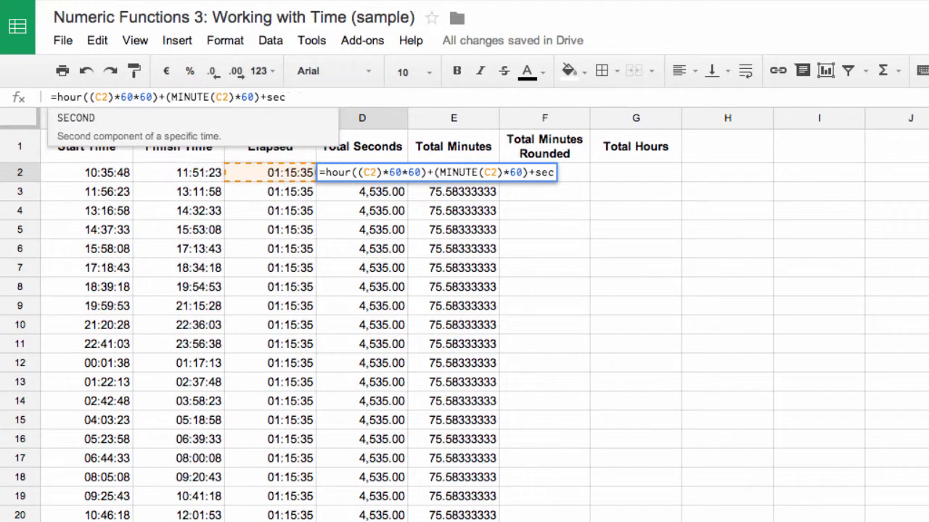
key(Tab)
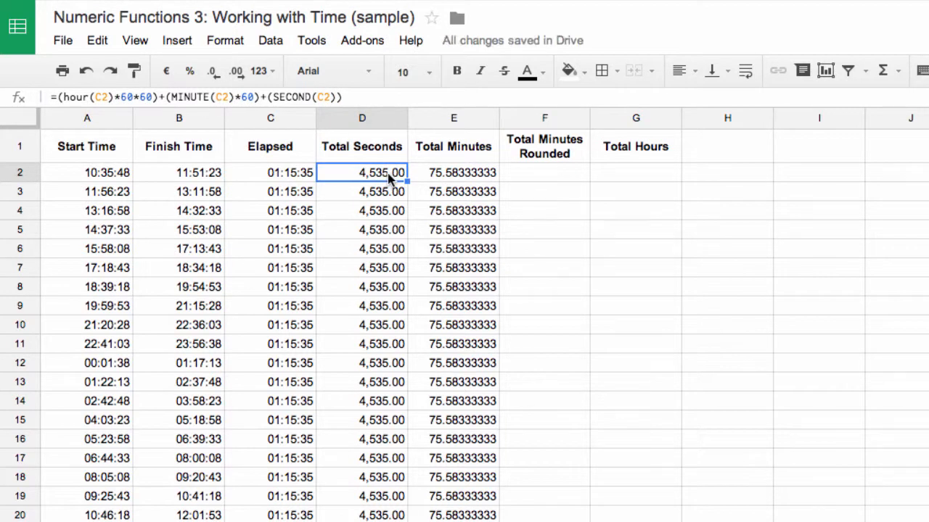
Replace the 60*60 multiplier in the hour part of the D2 formula with 3600
double_click(388, 178)
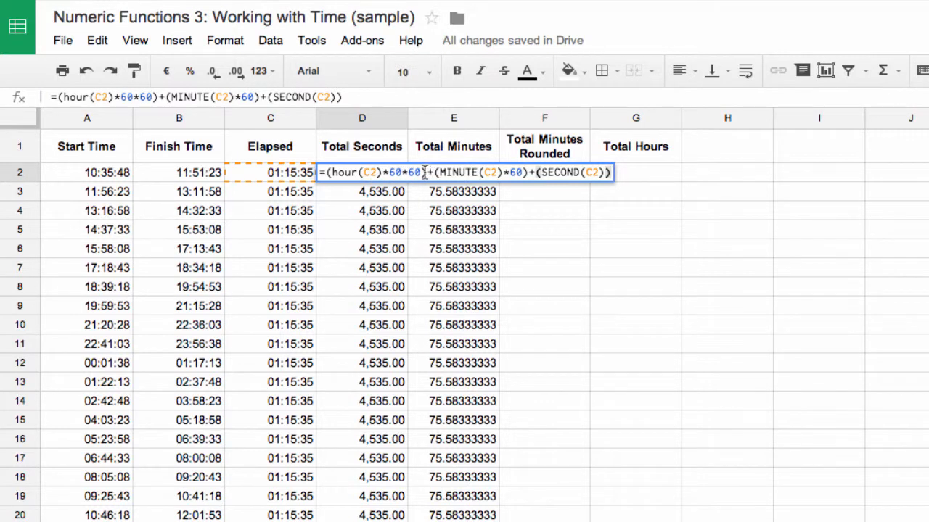
drag(421, 171, 389, 172)
text(3600)
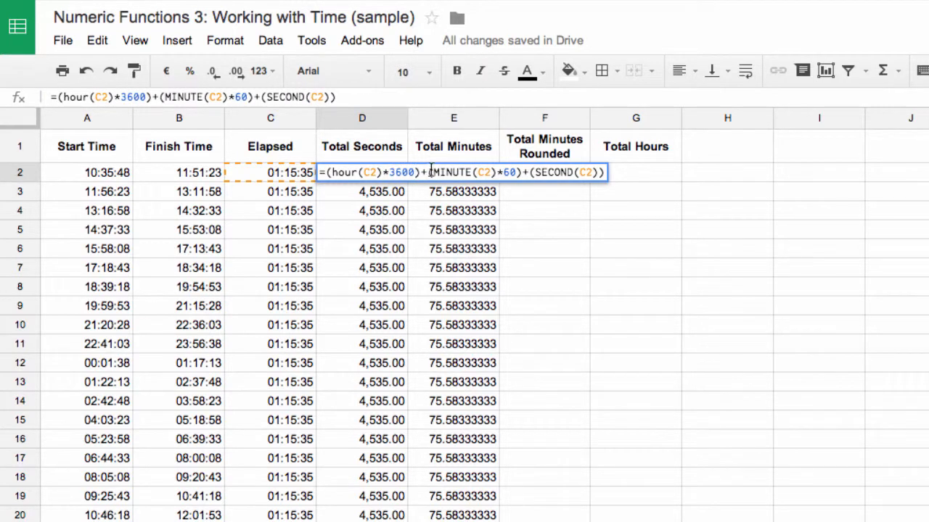
key(Return)
Fill the D2 formula down the Total Seconds column to D22 and check the sum formula in D23
click(383, 175)
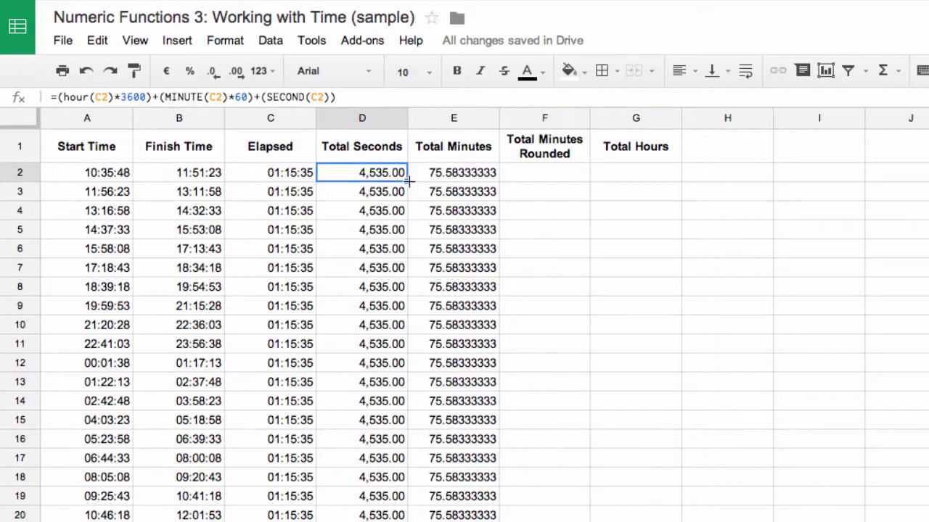
drag(409, 182, 399, 452)
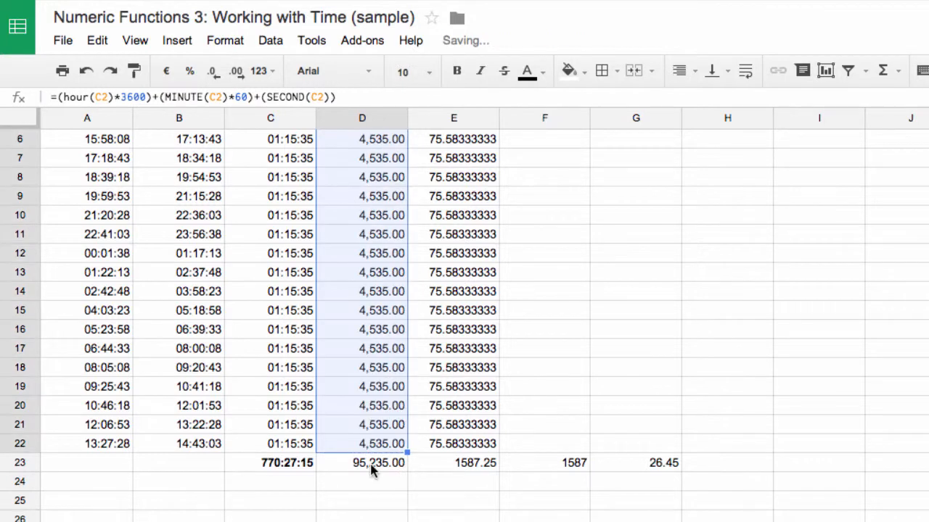
click(370, 468)
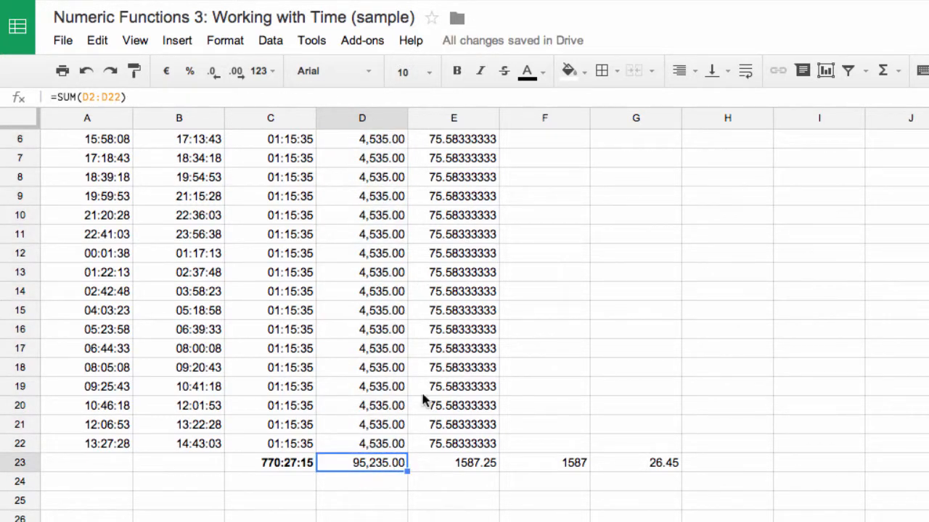
Clear the Total Minutes cell E2 and enter the formula =D2/60 there
scroll(387, 381, up, 3)
click(455, 177)
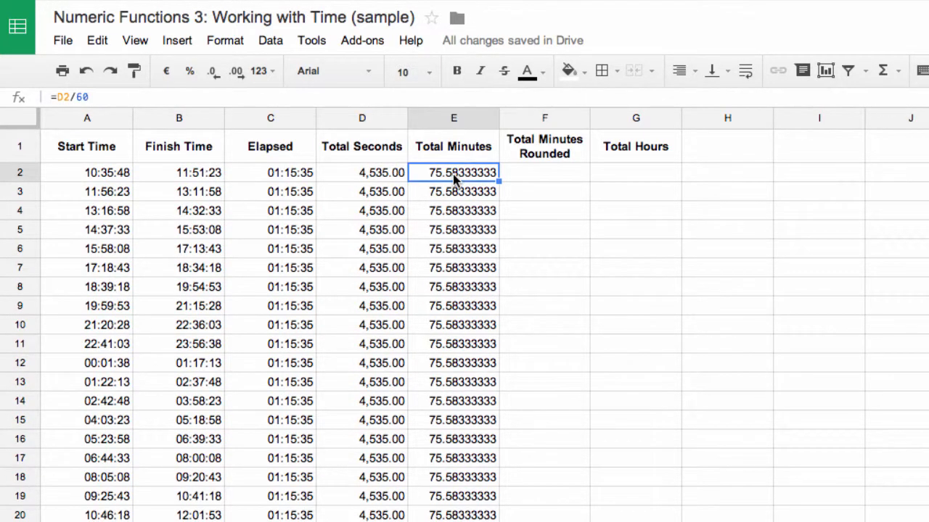
key(Delete)
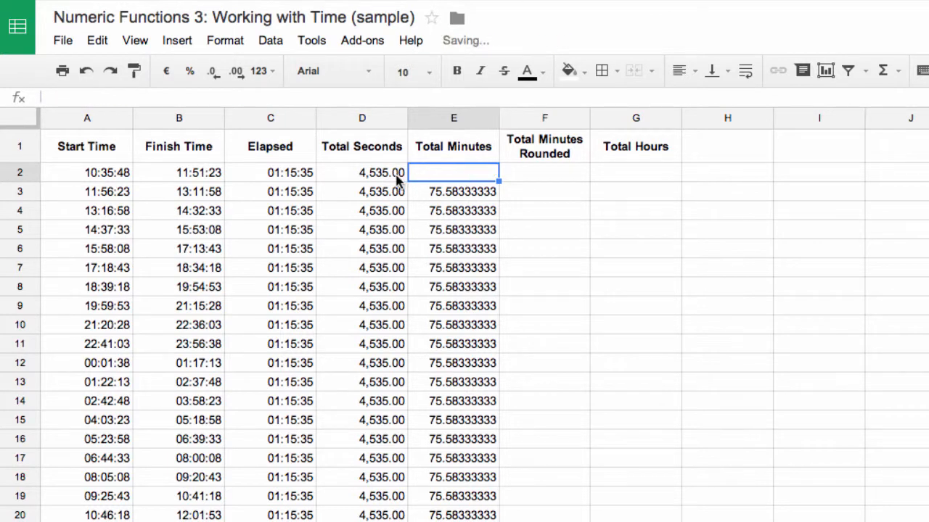
text(=)
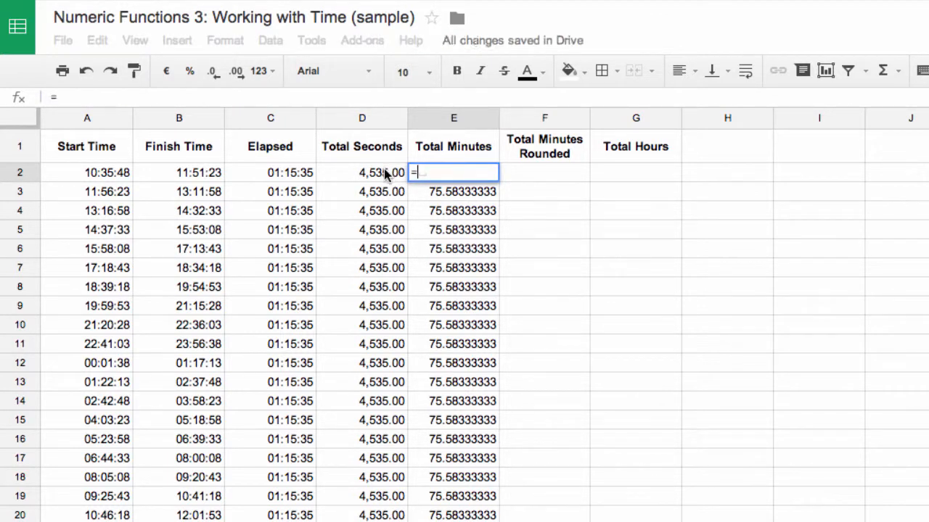
click(383, 171)
text(/60)
key(Return)
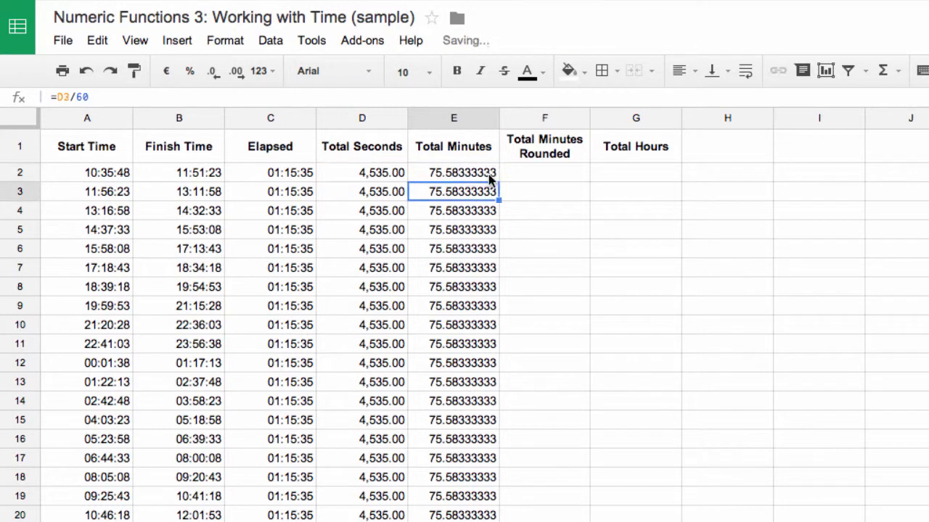
Fill the E2 formula down the Total Minutes column to row 22 and look over the filled cells
click(477, 179)
drag(499, 182, 479, 484)
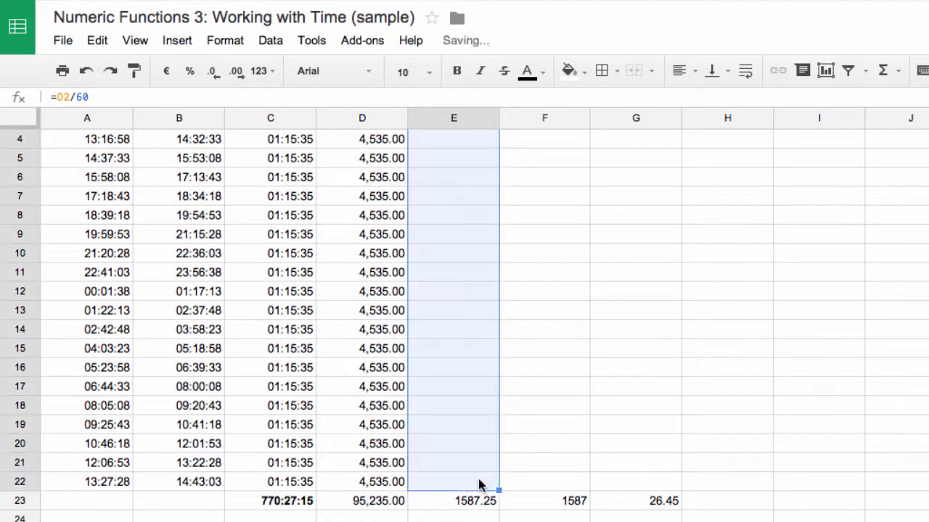
scroll(457, 380, up, 2)
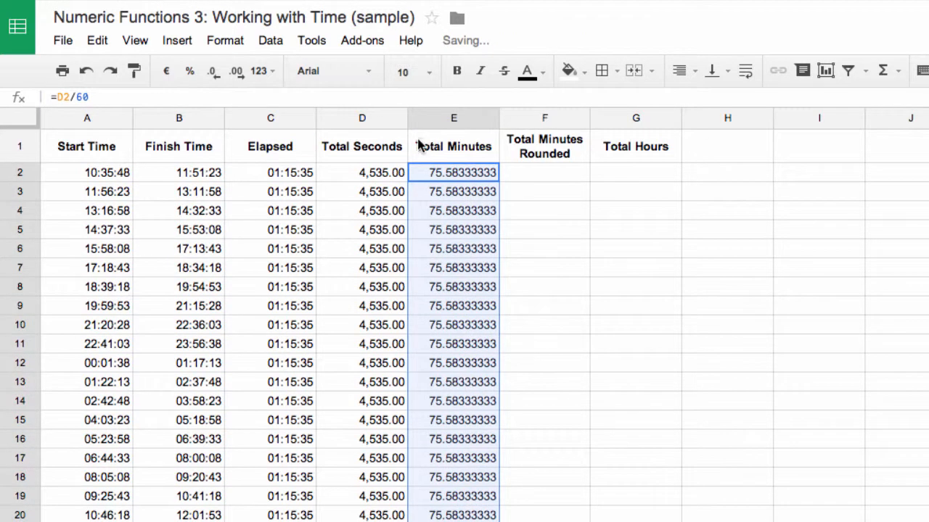
scroll(441, 183, down, 8)
scroll(483, 331, up, 4)
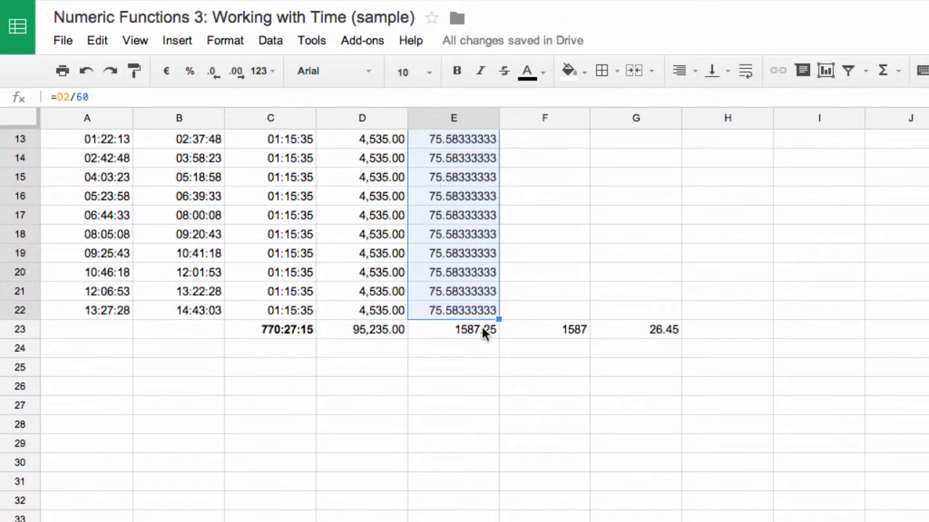
Re-enter the Total Minutes total in E23 with the SUM function over E2:E22
click(482, 327)
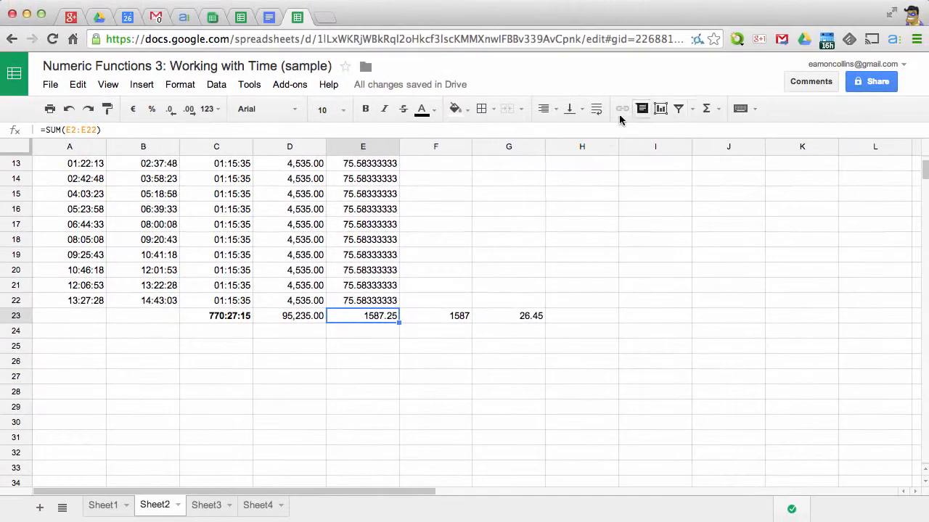
click(708, 109)
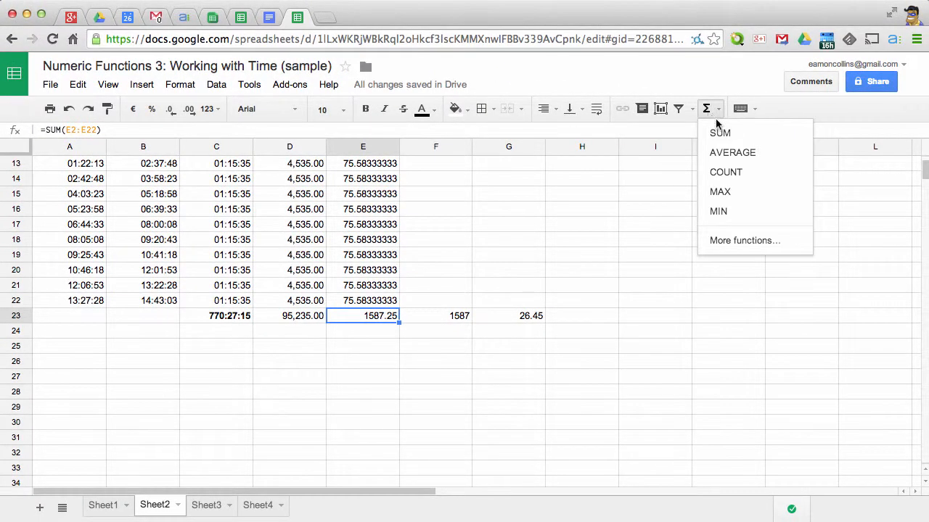
click(718, 132)
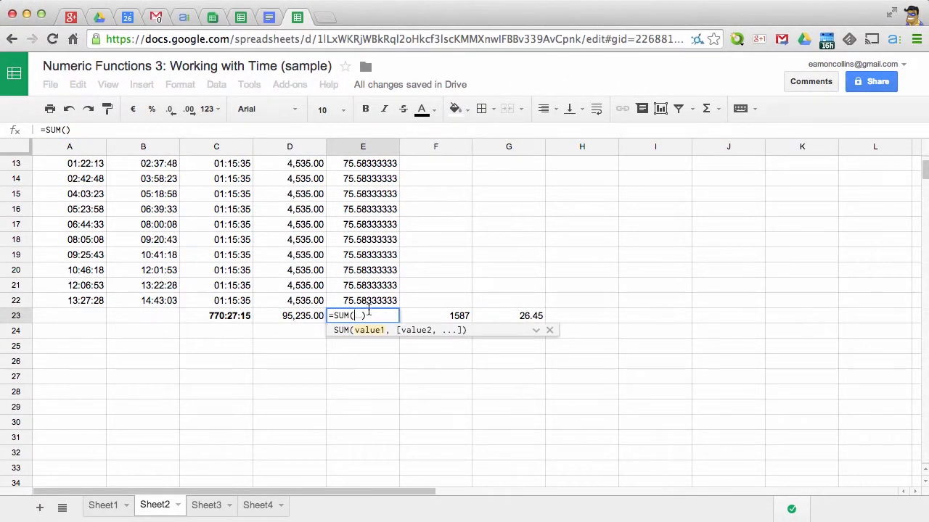
drag(367, 301, 366, 189)
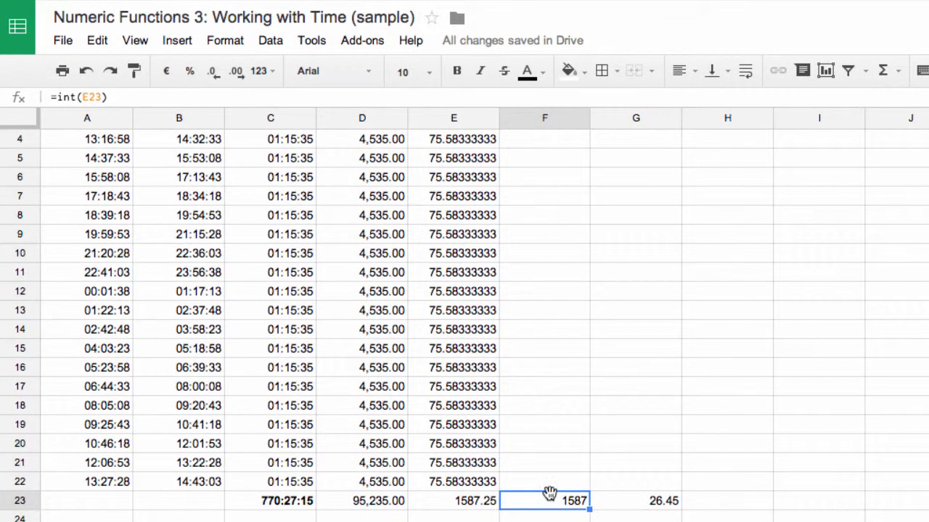
Replace the rounded total minutes formula in F23 with =trunc(E23,0)
text(=)
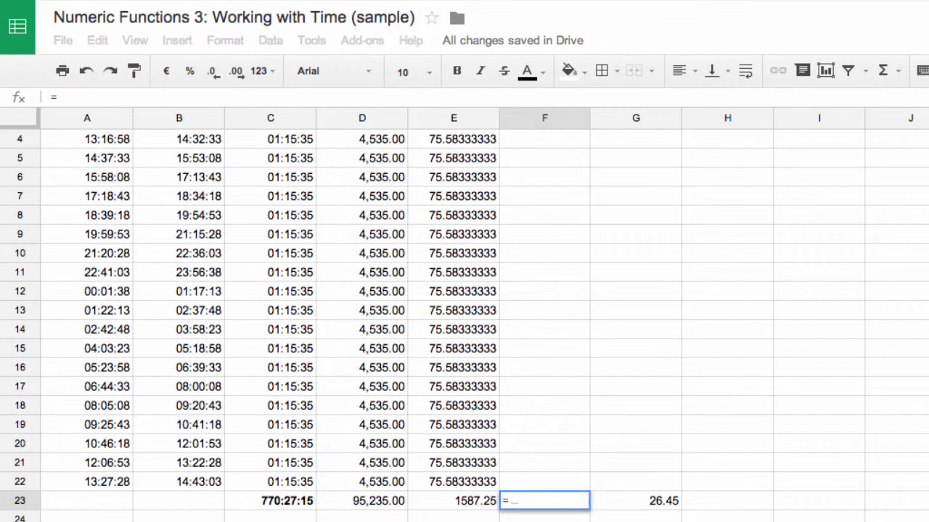
text(trunc()
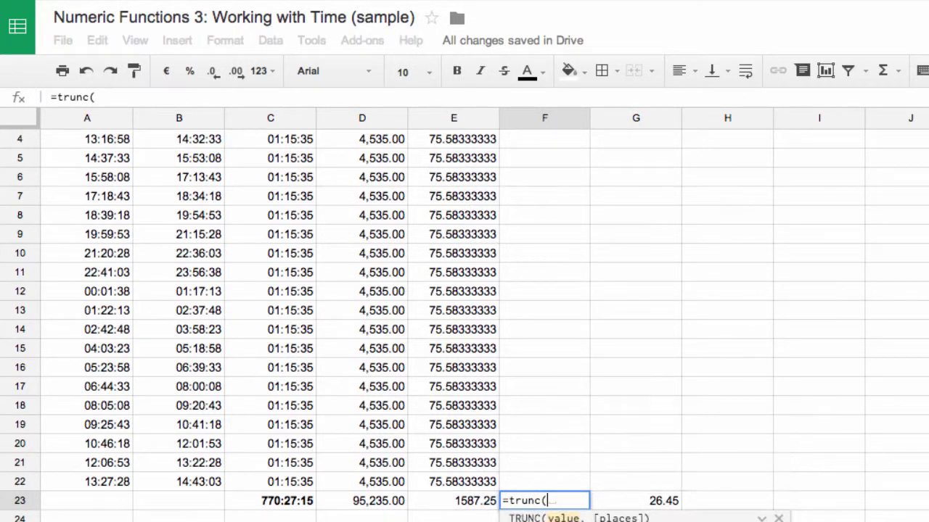
click(470, 502)
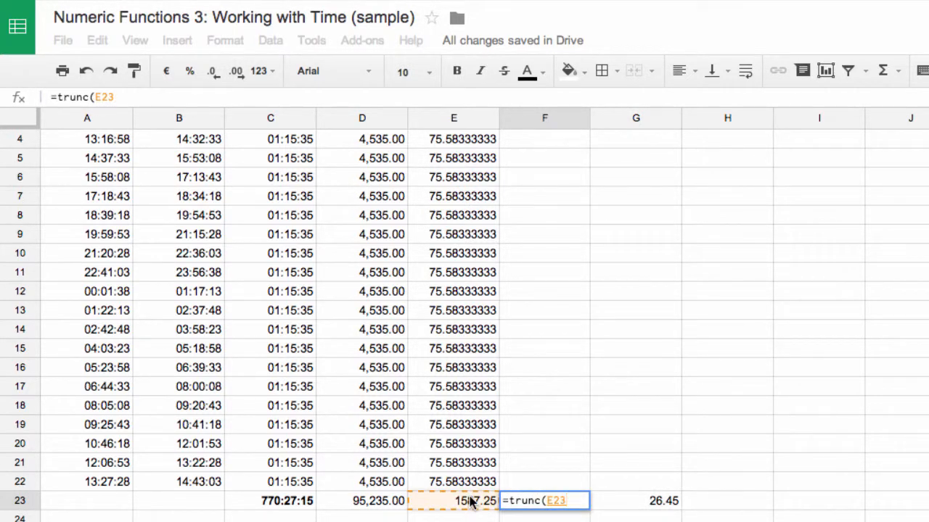
text(,0)
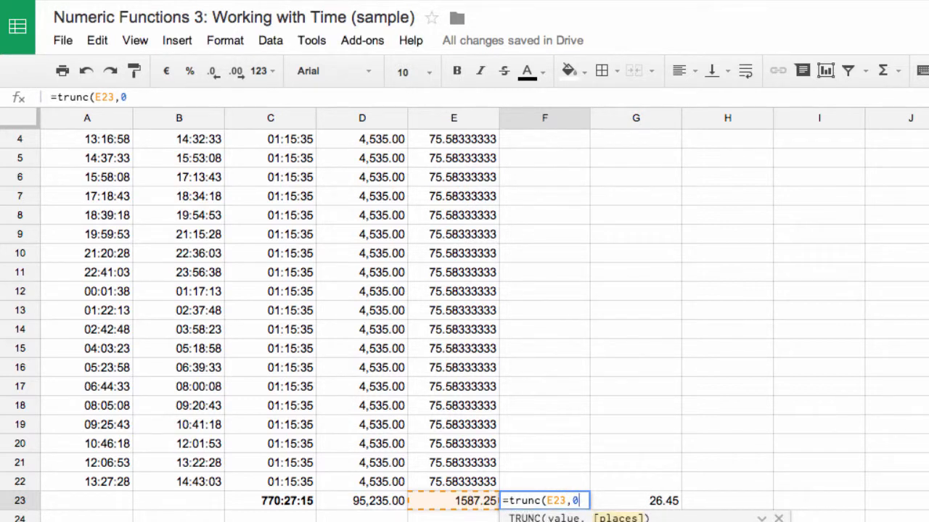
key(Return)
key(Up)
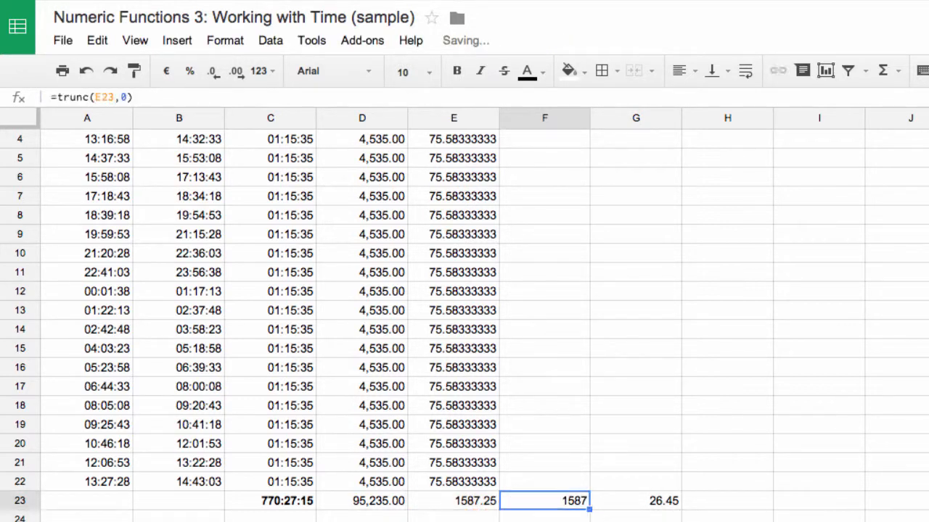
Re-enter the total hours formula in G23 as =F23/60
click(643, 501)
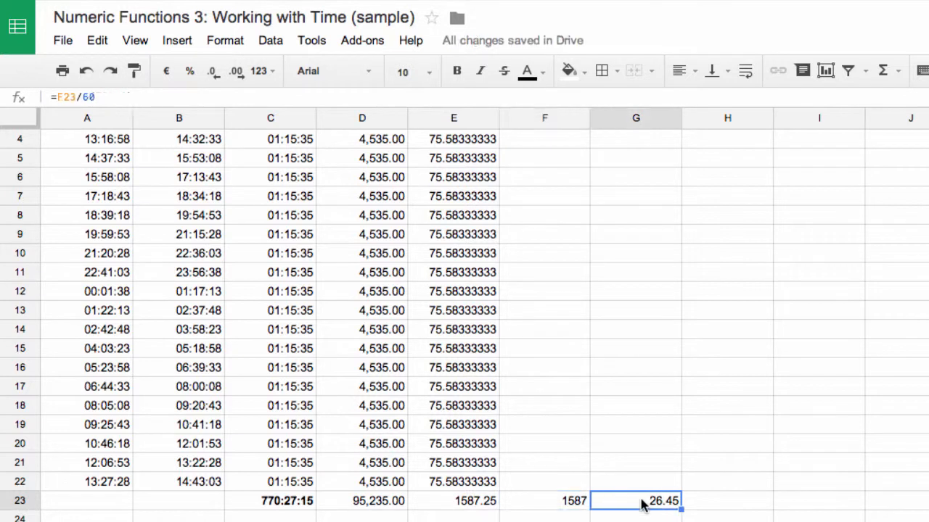
text(=)
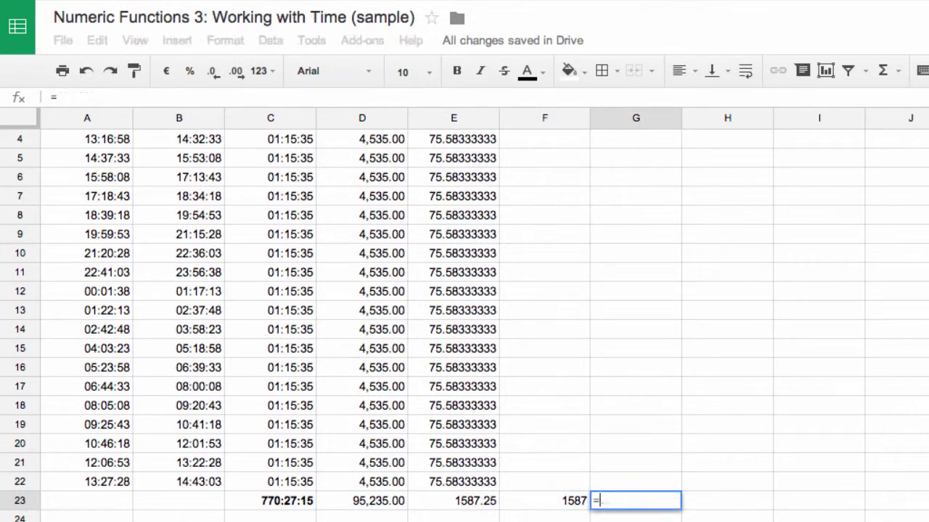
click(573, 504)
text(/60)
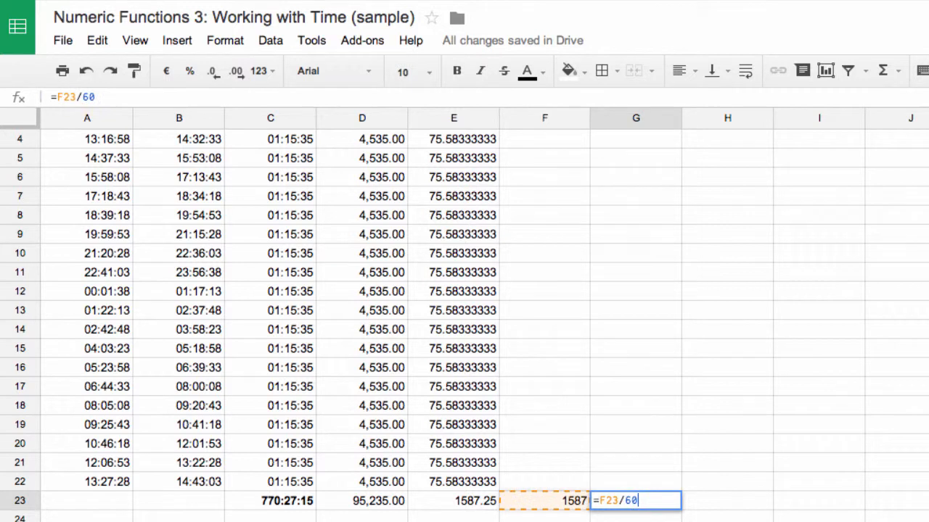
key(Return)
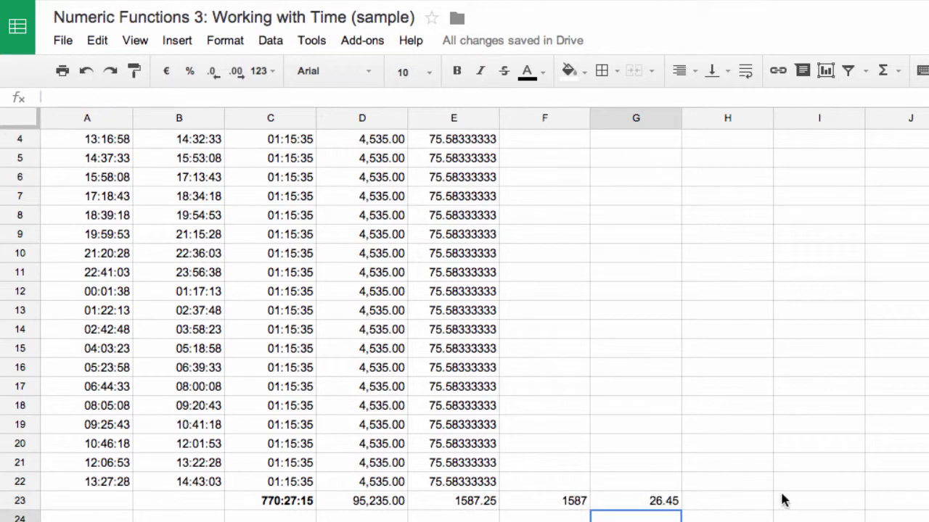
Review the elapsed times in column C up from C22 against the total hours in G23
click(648, 501)
click(294, 481)
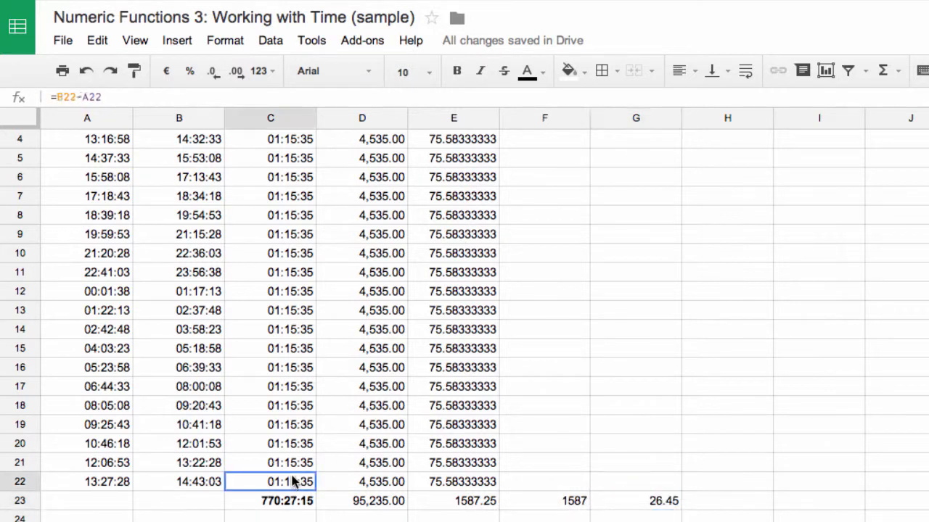
drag(294, 481, 291, 172)
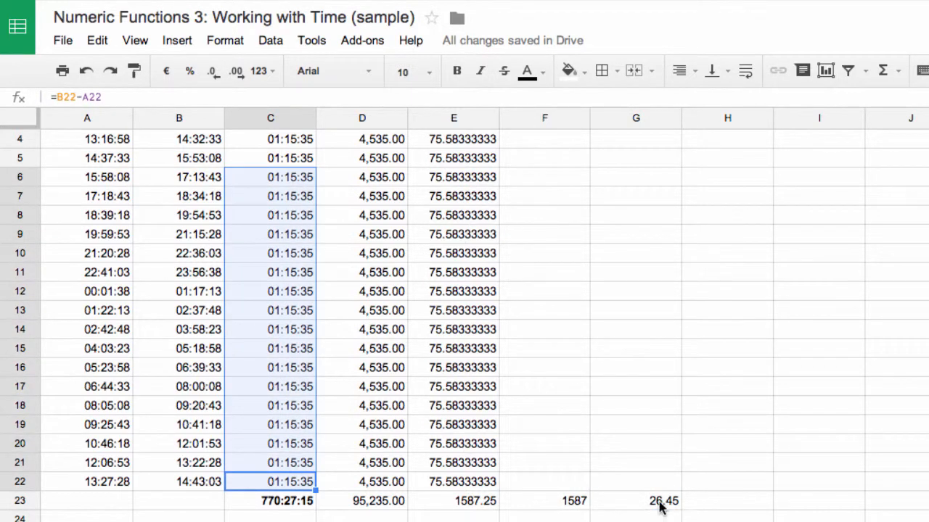
click(658, 508)
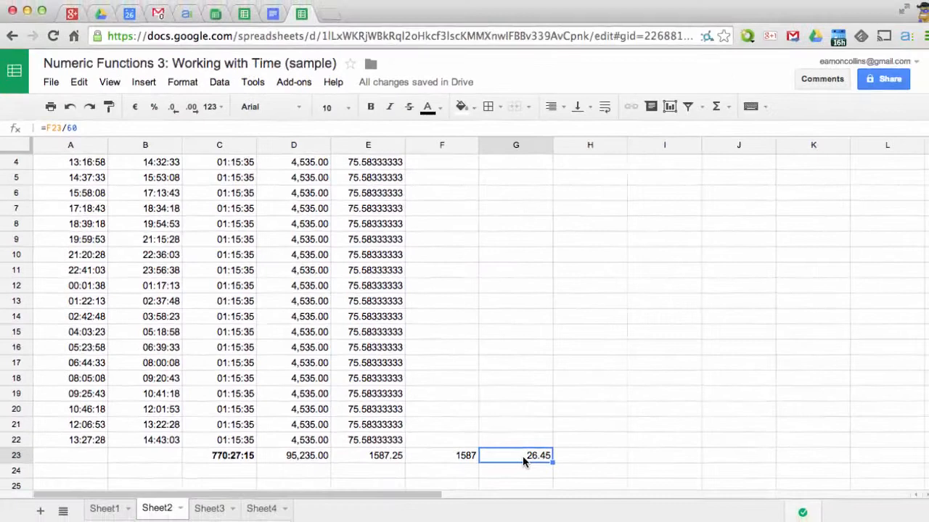
Open Sheet3 and examine the Overtime Start and Clock Out times in rows 2 to 12
scroll(524, 460, up, 1)
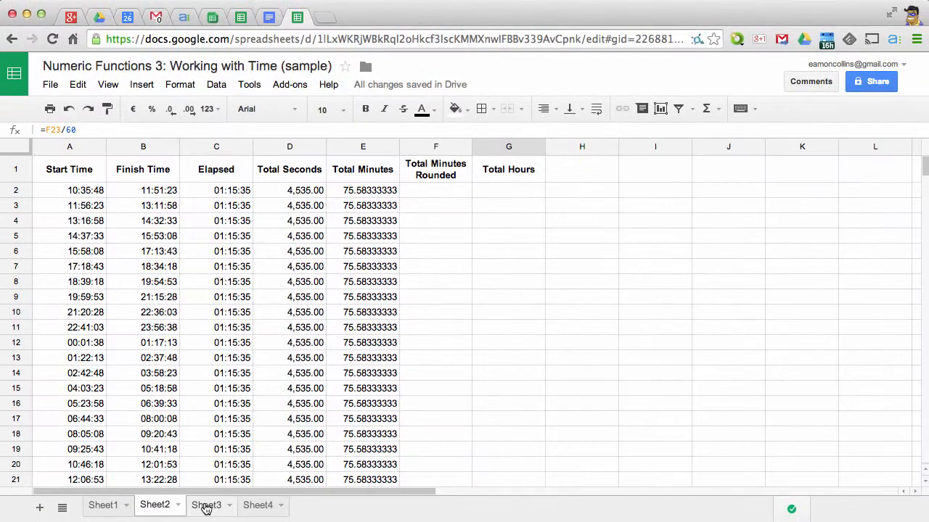
click(207, 505)
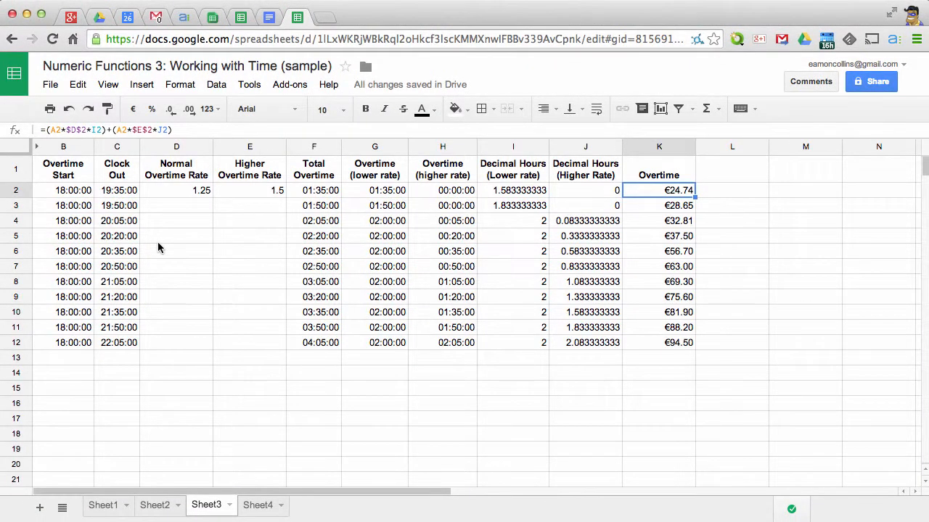
click(72, 195)
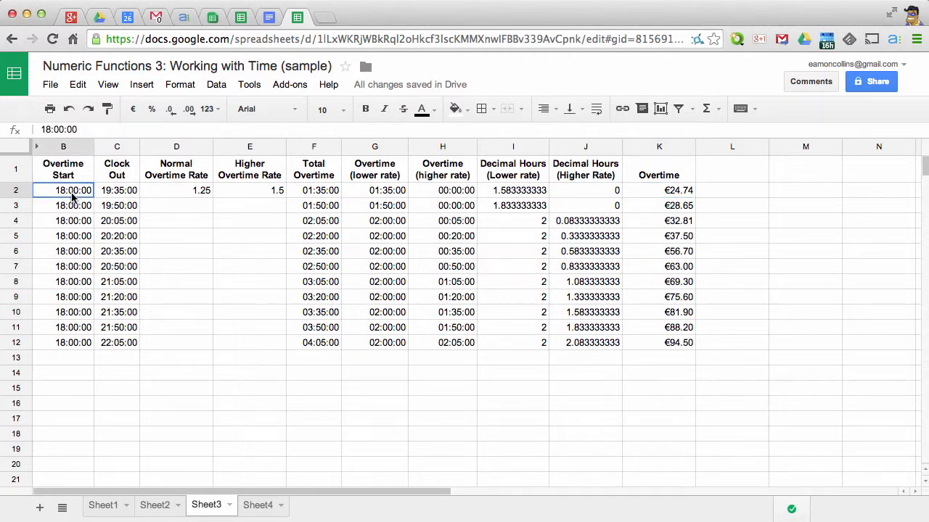
drag(72, 194, 79, 346)
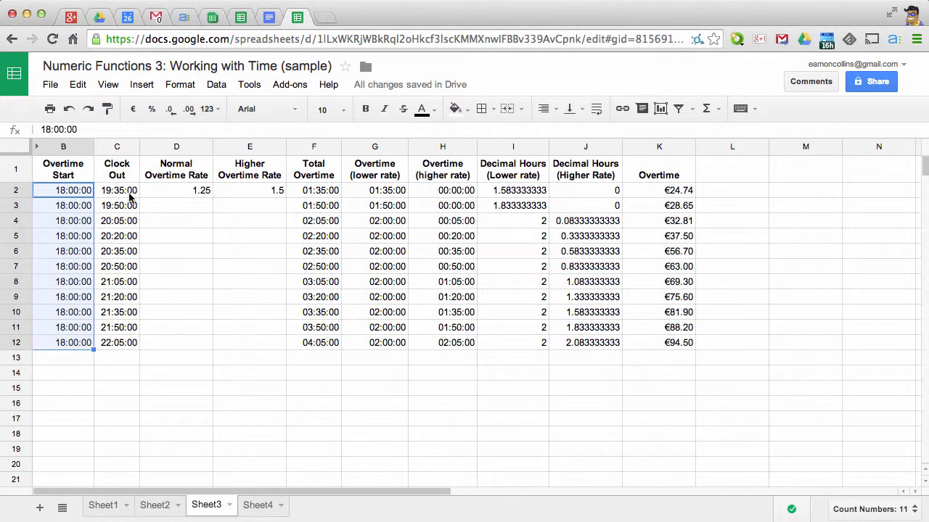
drag(131, 197, 124, 353)
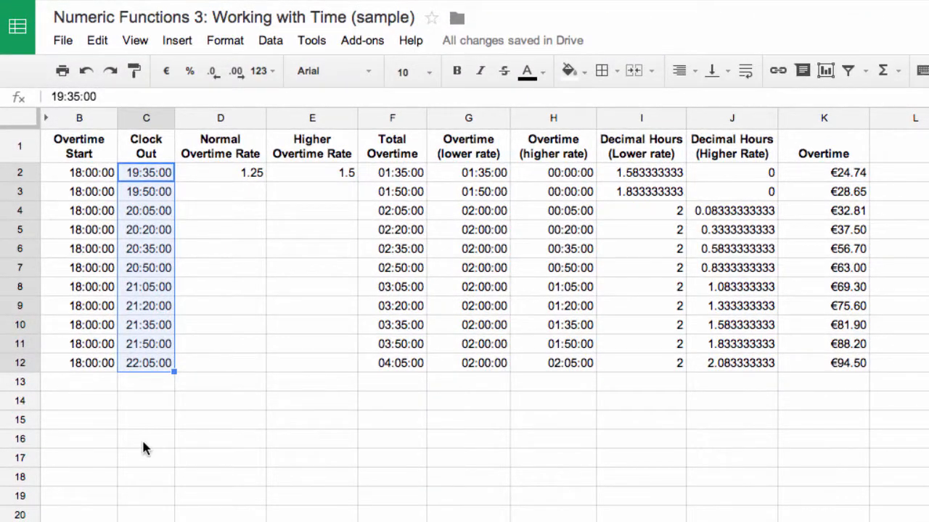
Review the overtime rates in D2 and E2, then the Total Overtime formulas in column F against the start and clock-out times
click(235, 173)
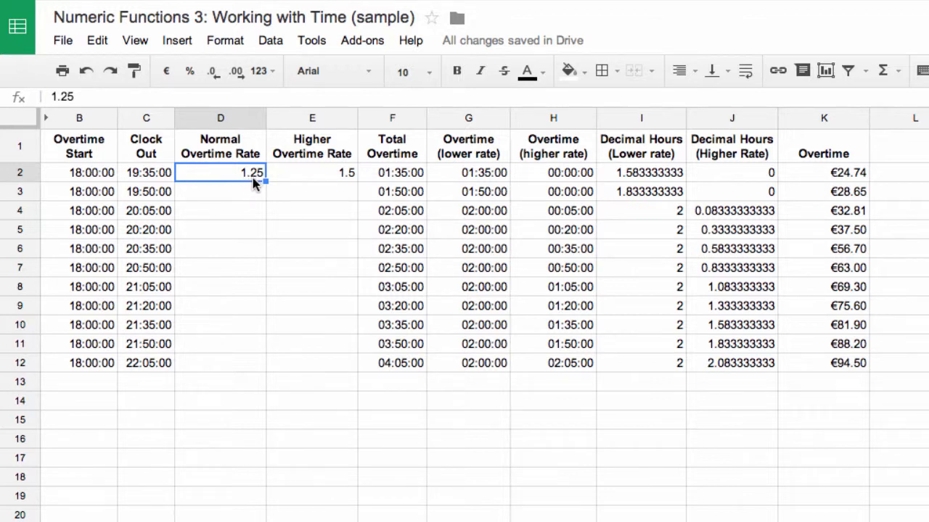
click(317, 176)
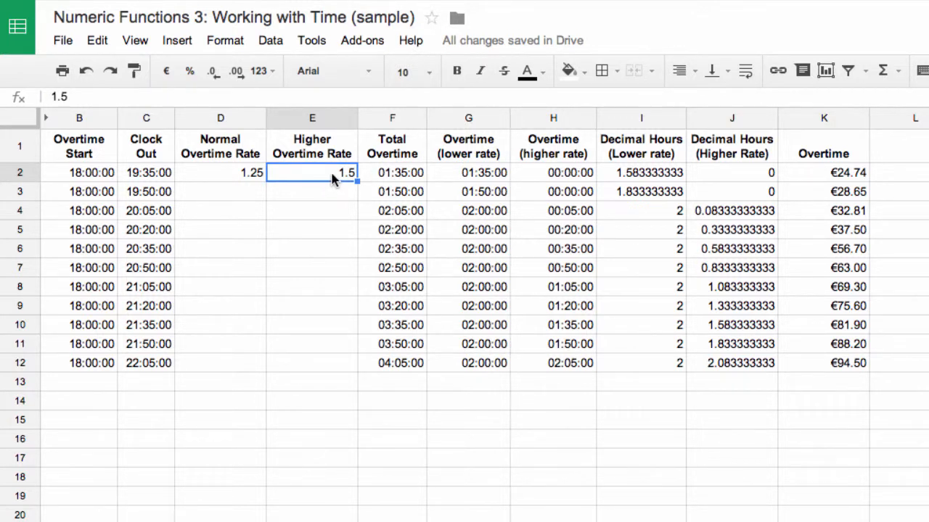
click(390, 176)
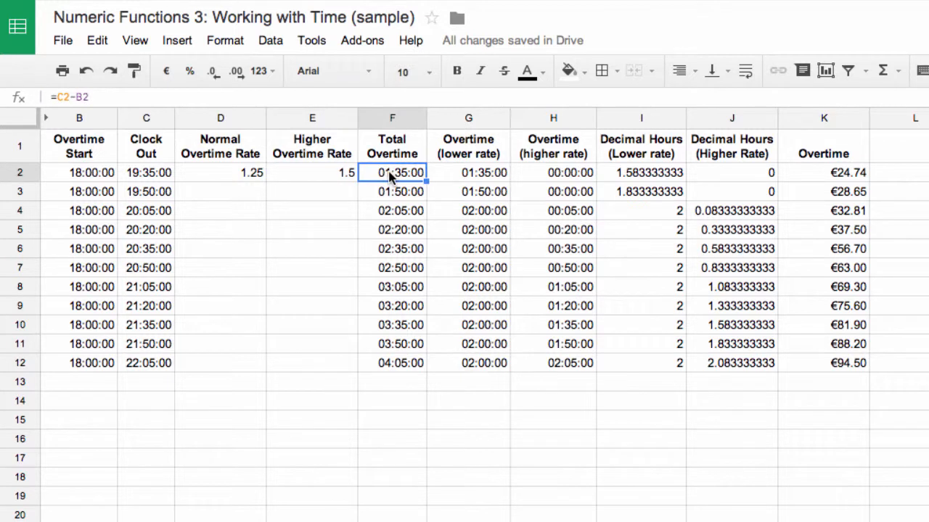
drag(392, 177, 416, 365)
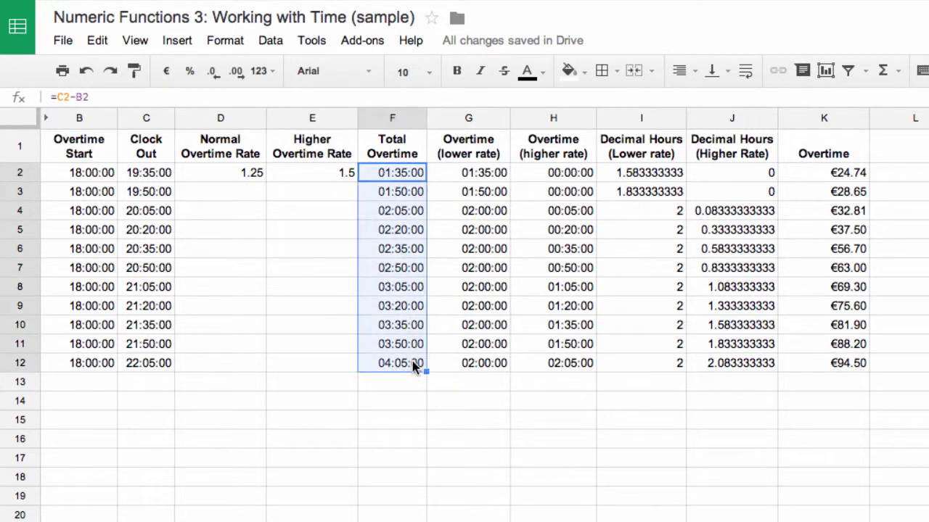
click(379, 178)
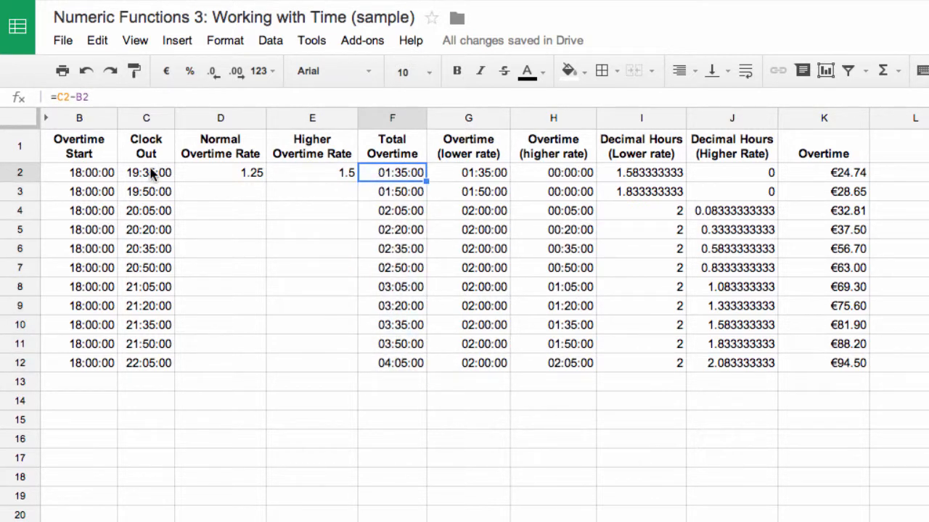
click(87, 178)
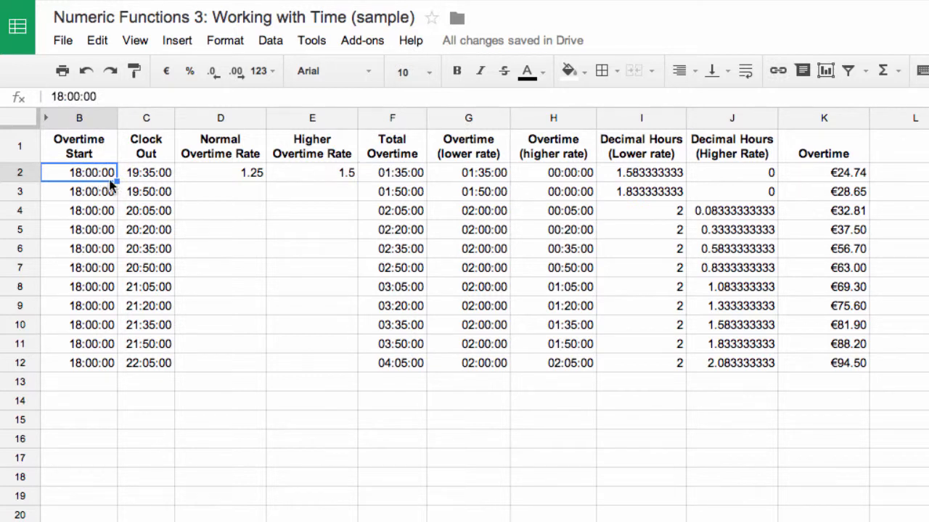
click(161, 178)
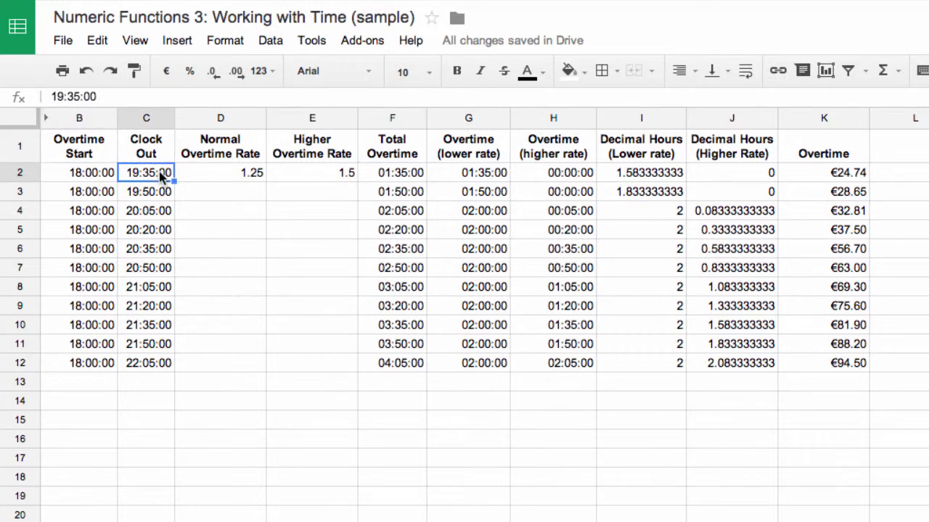
Re-enter the Total Overtime formula in F2 as =C2-B2 and copy it down to F12
click(399, 171)
text(=)
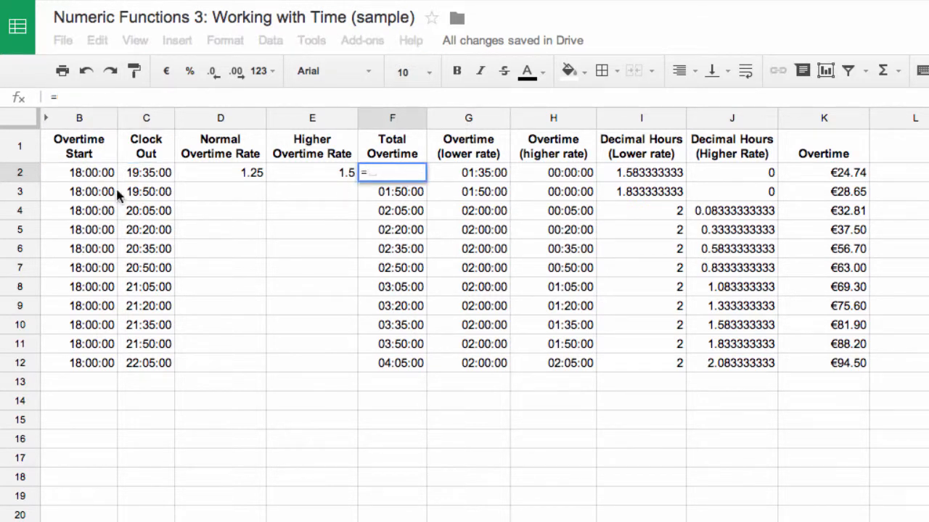
click(143, 174)
text(-)
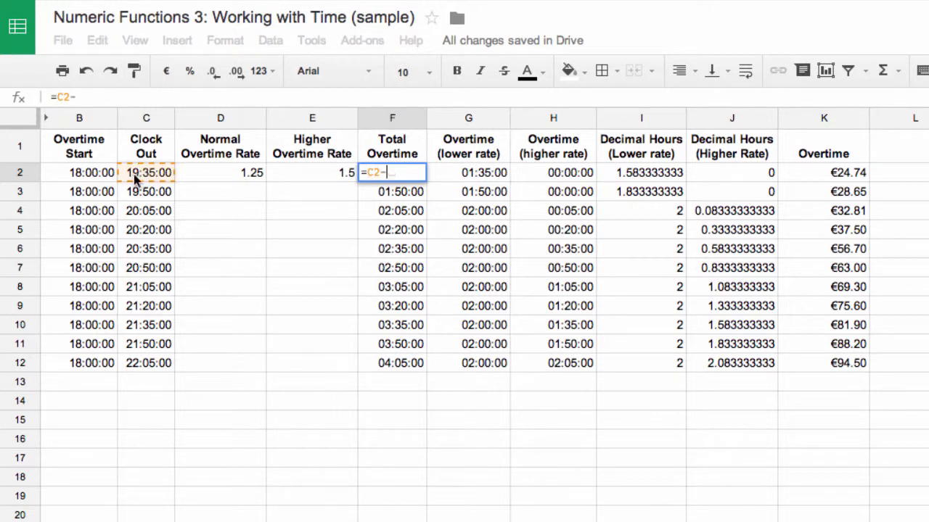
click(84, 172)
key(Return)
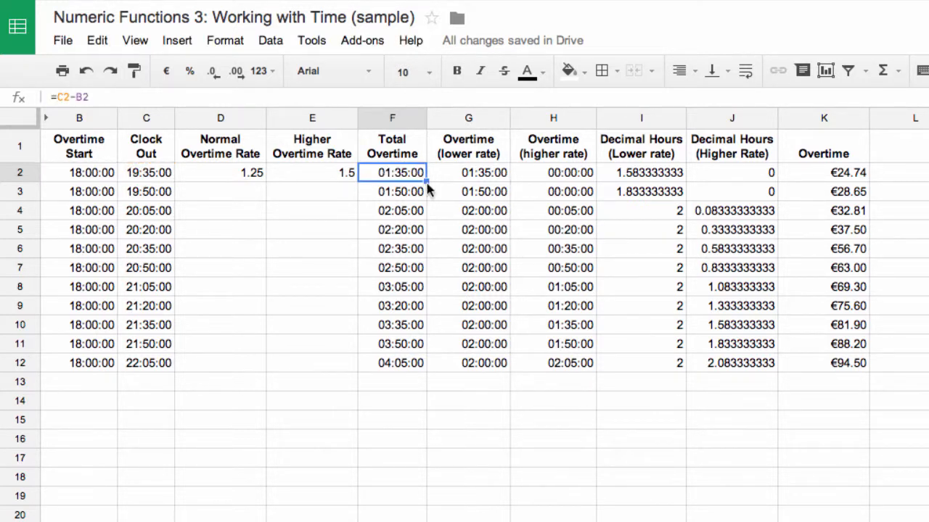
drag(428, 182, 419, 362)
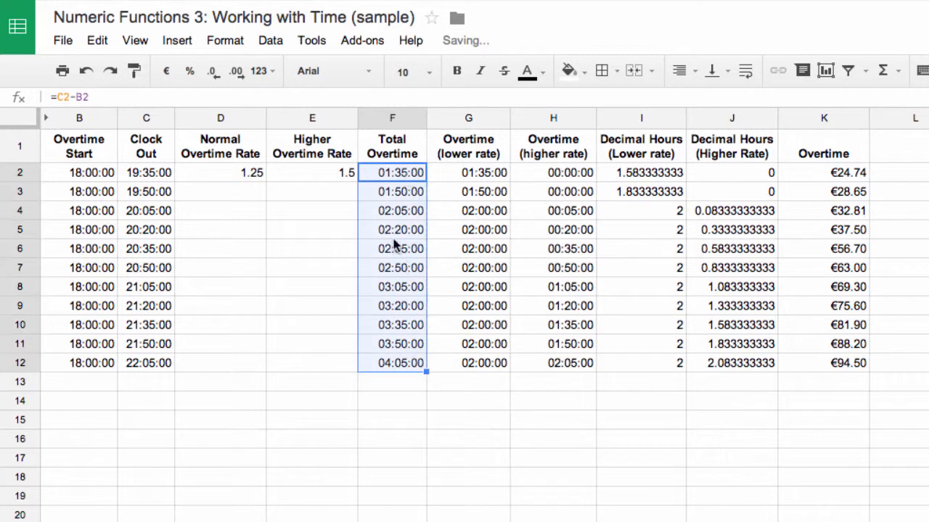
Replace the lower-rate overtime formula in G2 with =min(C2,time(20,0,0))-B2
click(464, 181)
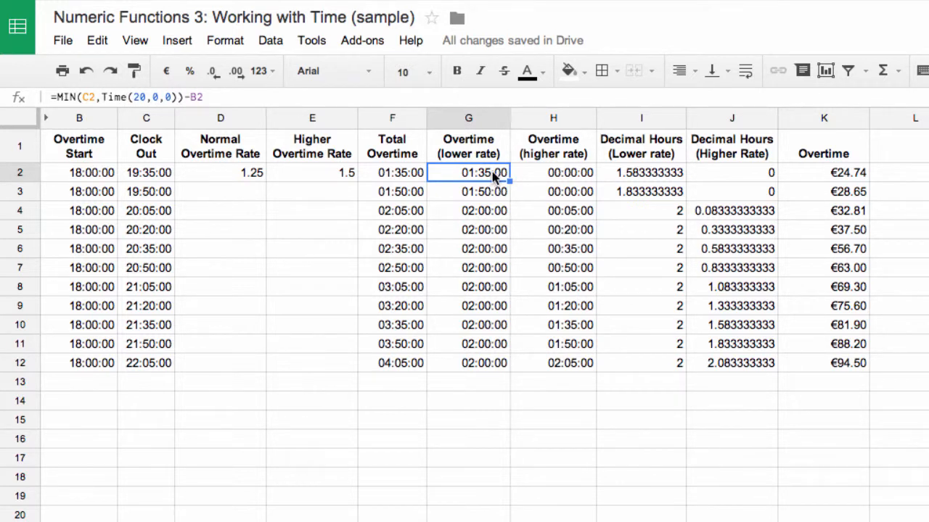
key(Delete)
text(=)
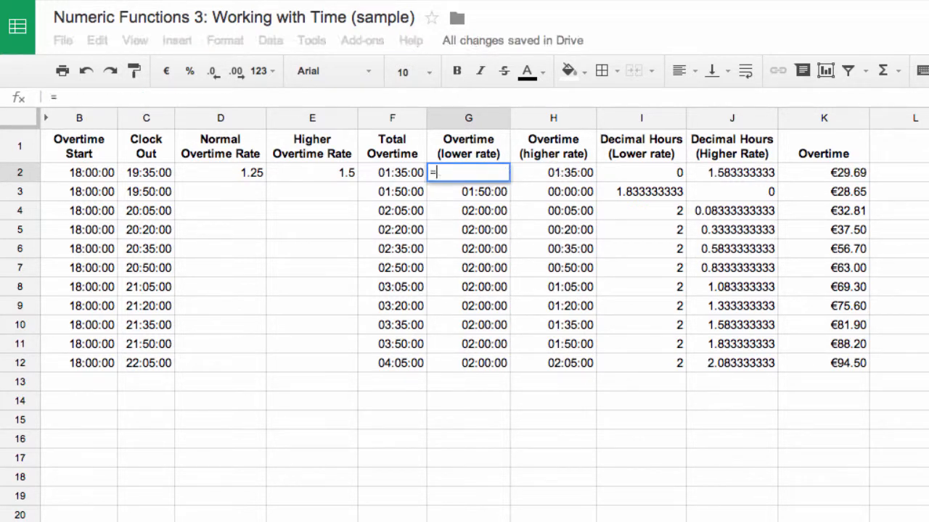
text(min)
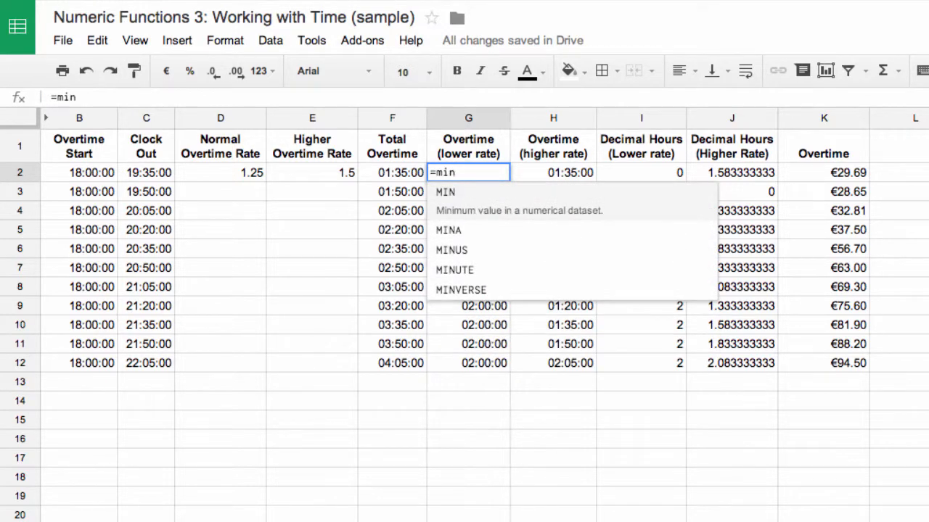
text(()
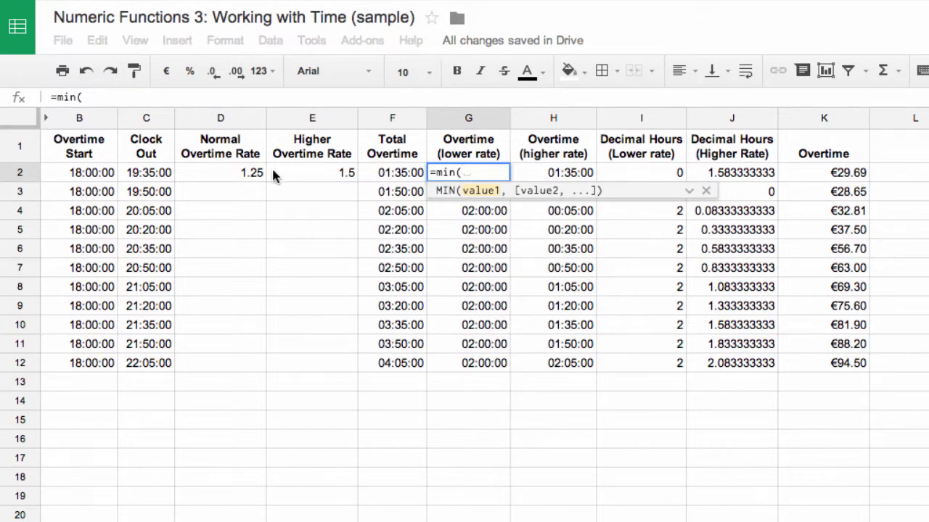
click(143, 175)
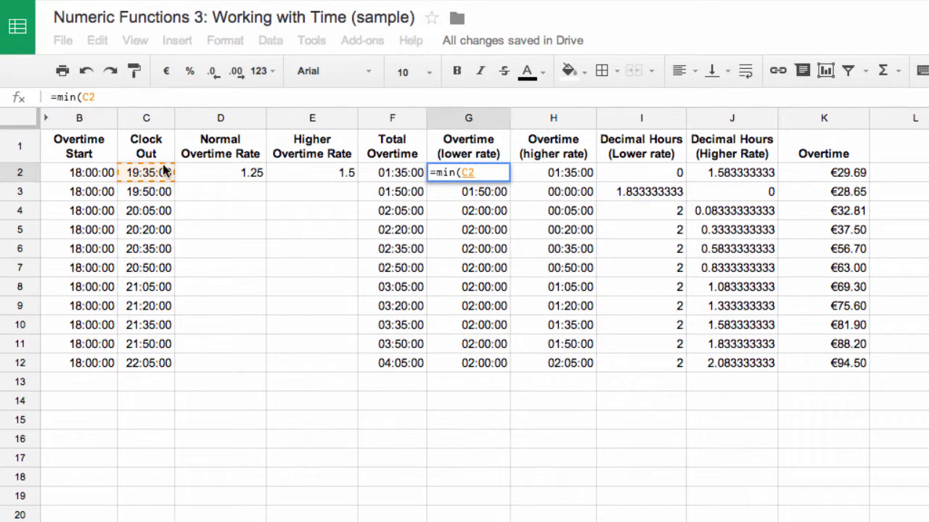
text(,time)
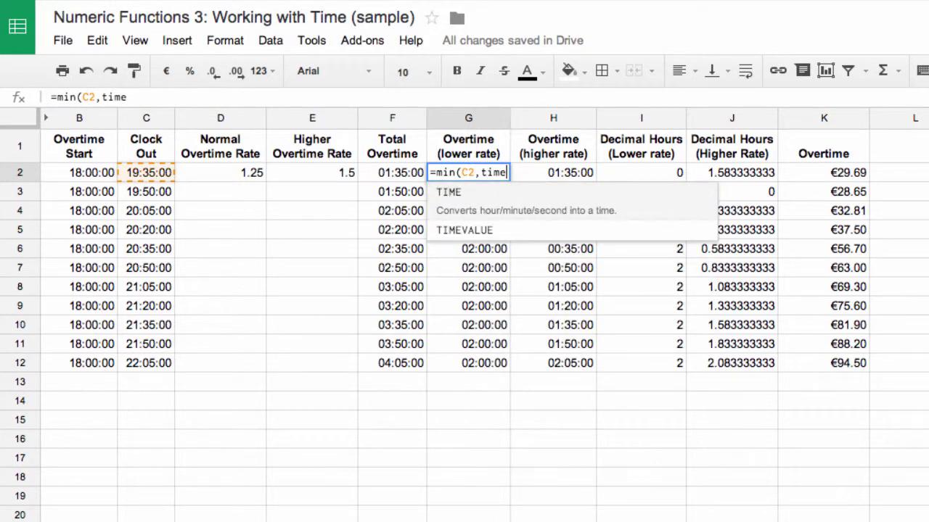
text((20)
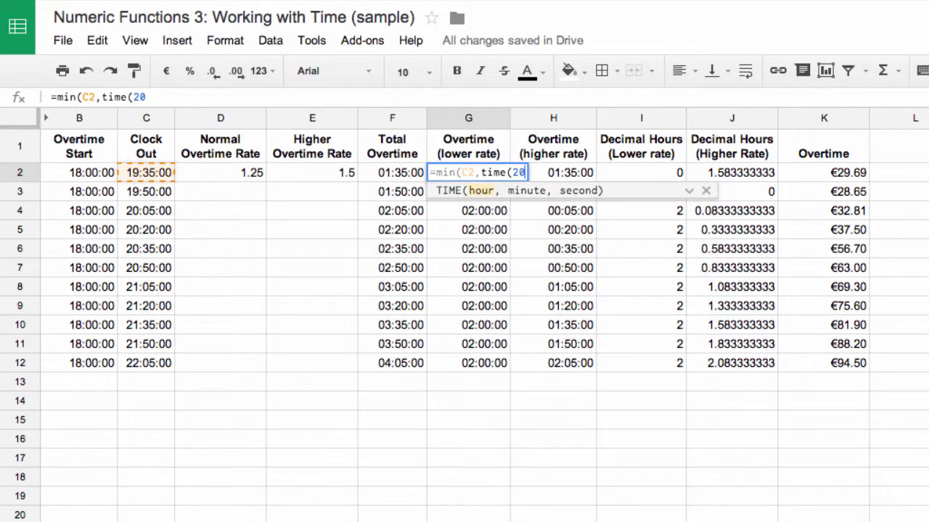
text(,00,0)
key(Return)
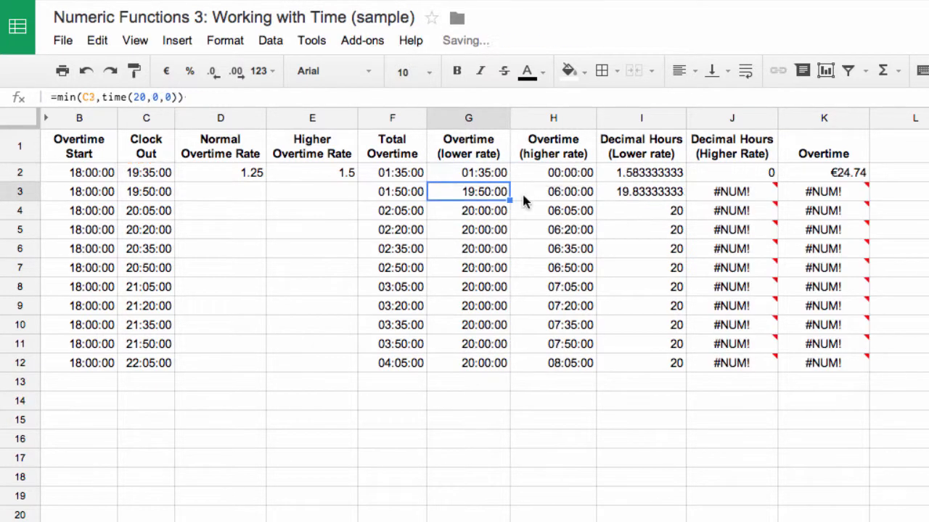
Copy the lower-rate overtime formula from G2 down to G12
click(481, 172)
drag(510, 182, 511, 190)
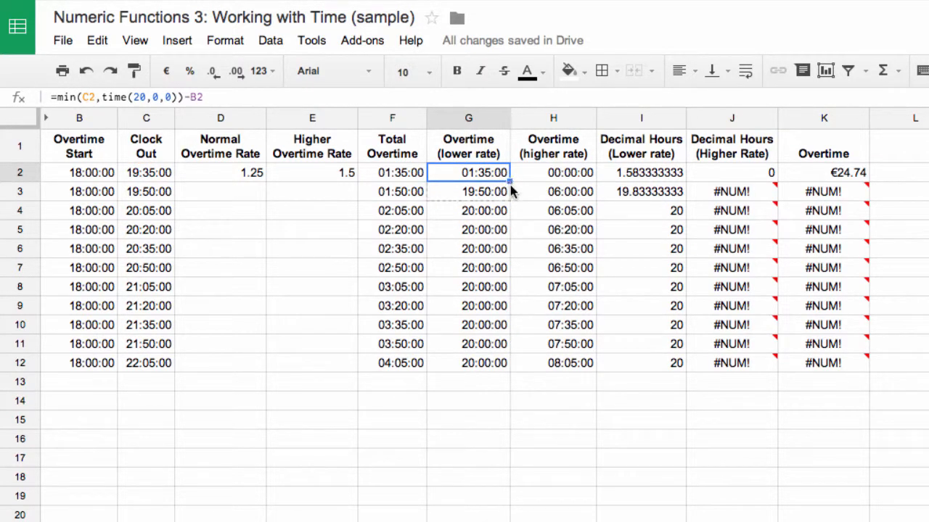
drag(510, 288, 512, 357)
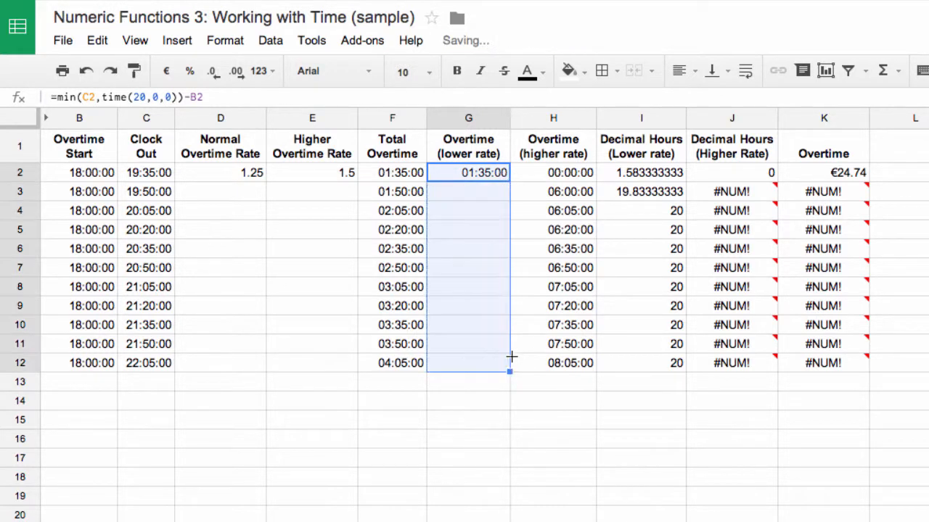
Check the lower-rate overtime times and their formulas in G2 to G12
click(481, 180)
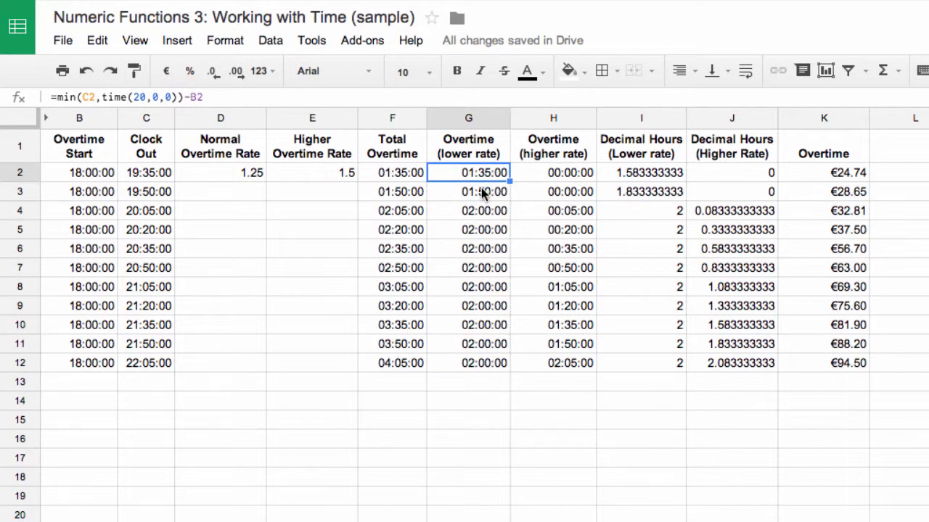
click(483, 190)
drag(492, 212, 500, 361)
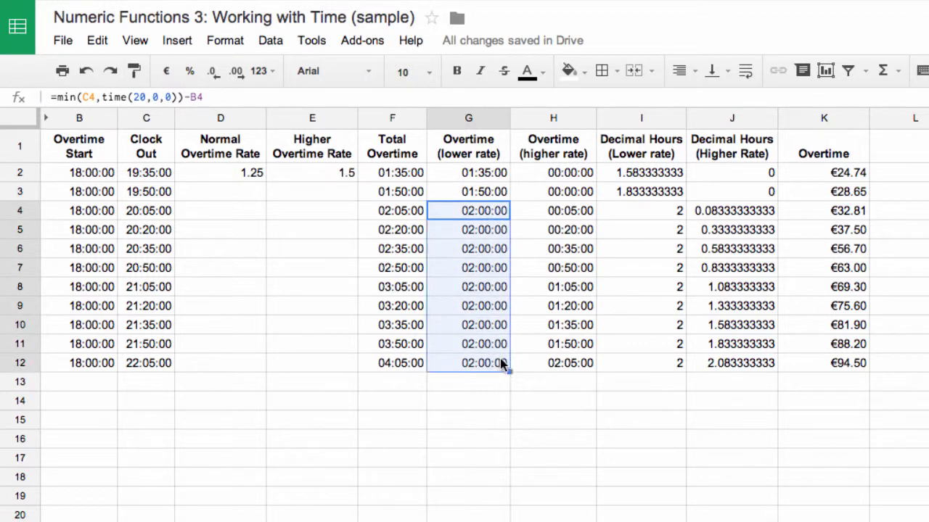
click(482, 211)
drag(482, 212, 489, 360)
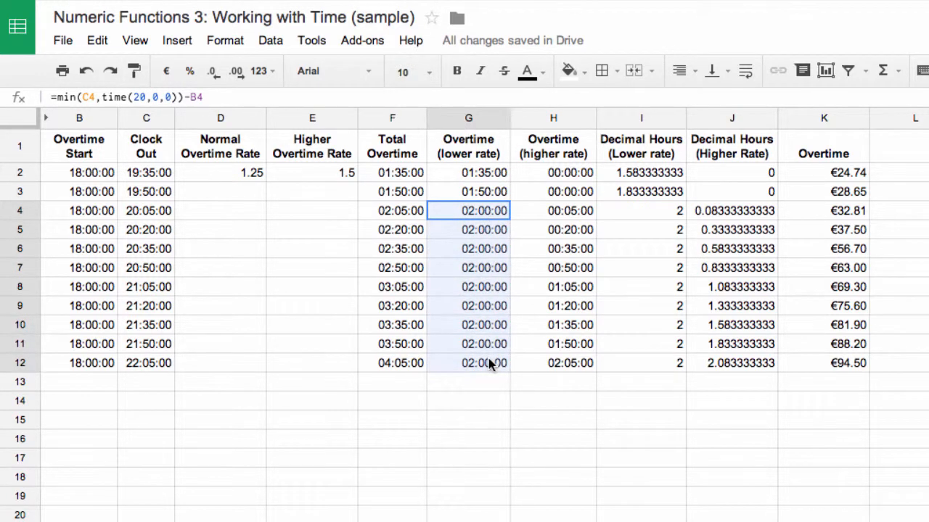
click(490, 192)
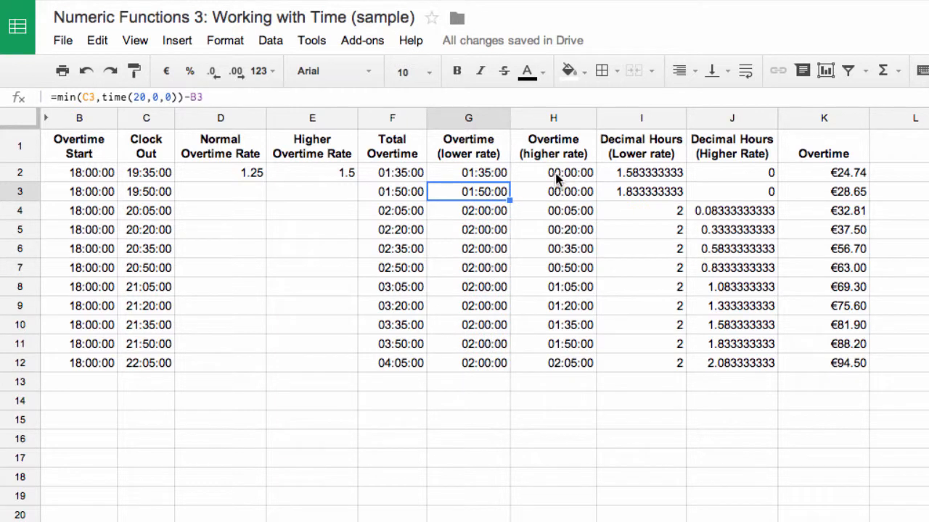
Re-enter the higher-rate overtime formula in H2 as =F2-G2 and copy it down to H12
click(557, 178)
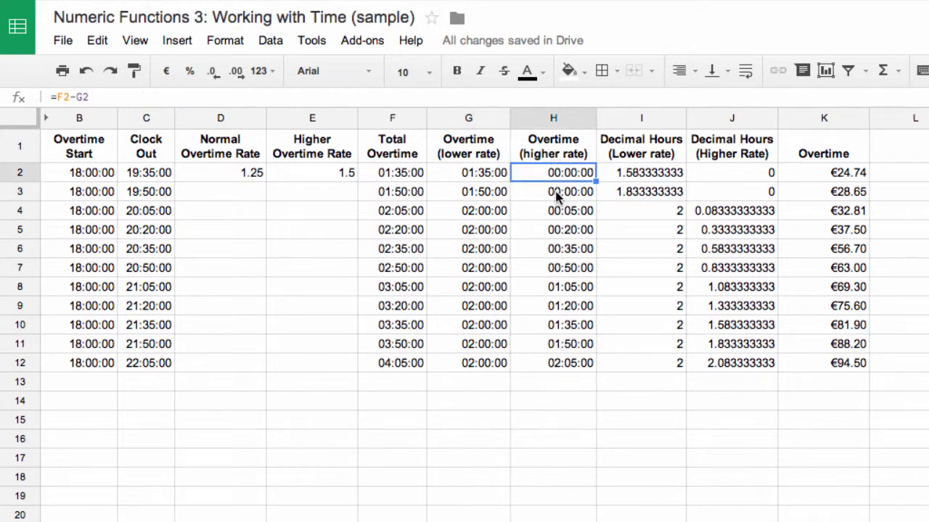
key(Down)
key(Down)
key(Up)
key(Up)
text(=)
click(404, 176)
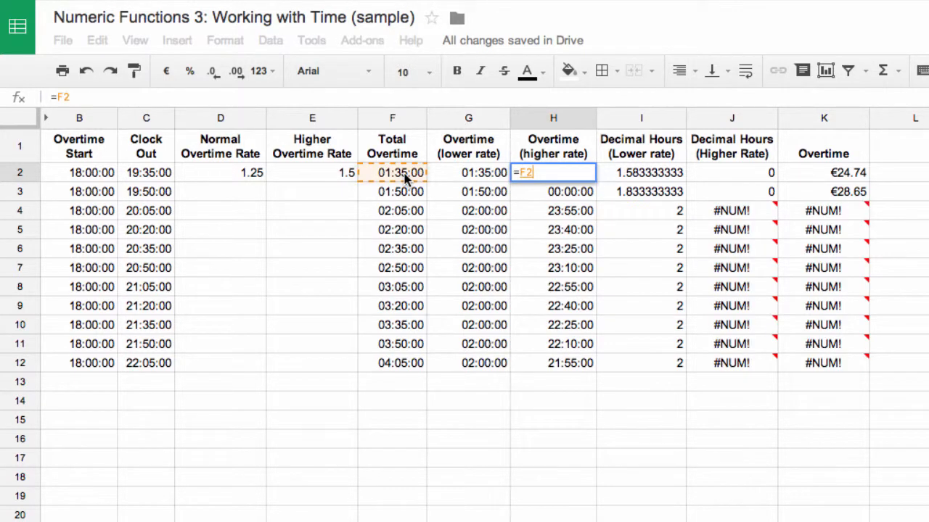
text(-)
click(479, 179)
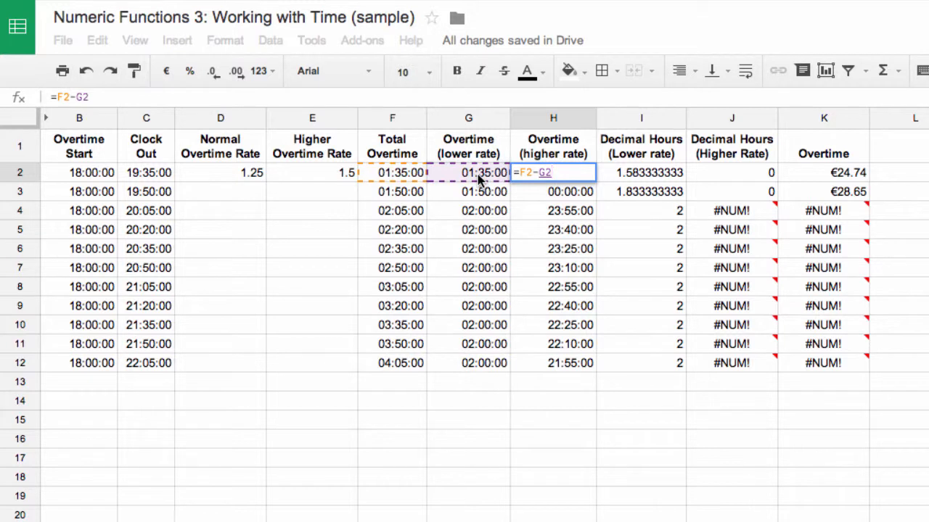
key(Return)
click(570, 176)
drag(595, 182, 591, 367)
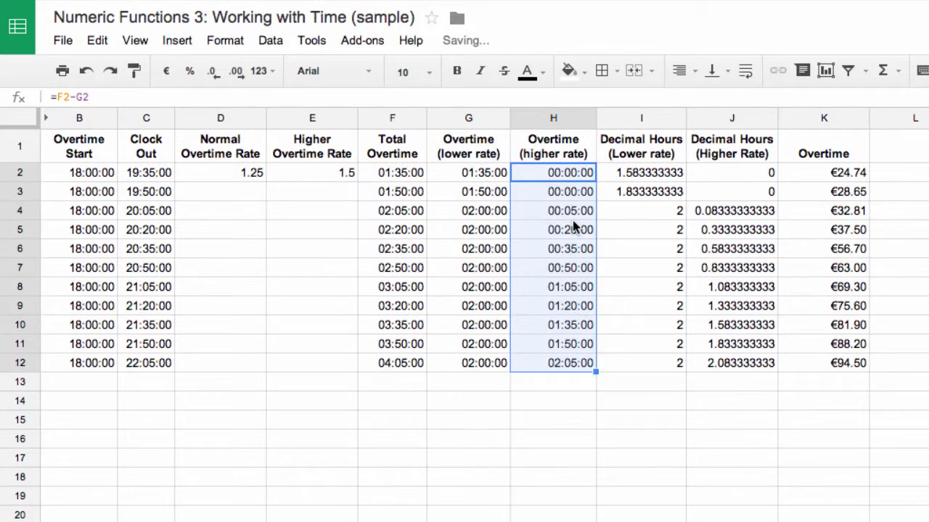
Examine the higher-rate overtime in H2 to H4 against the lower-rate time in G4, and the decimal hours formula in I2
click(565, 175)
click(564, 190)
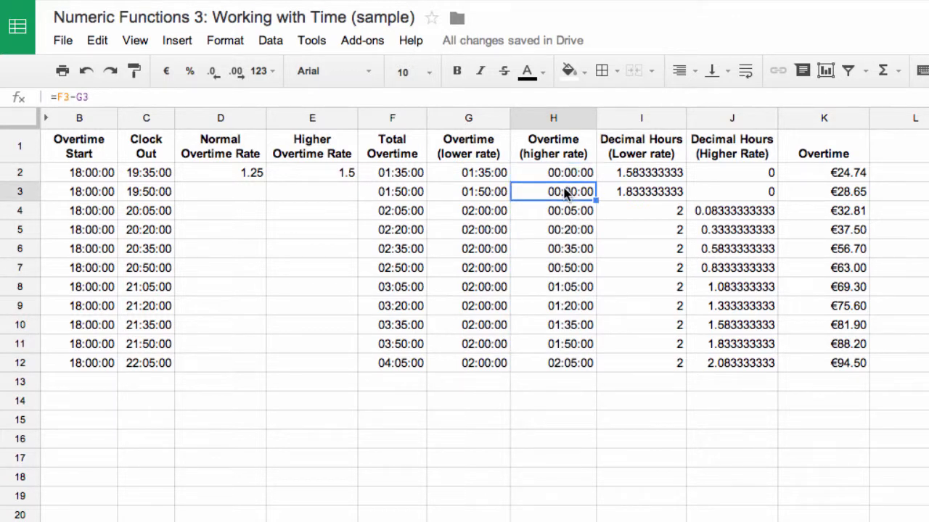
click(565, 174)
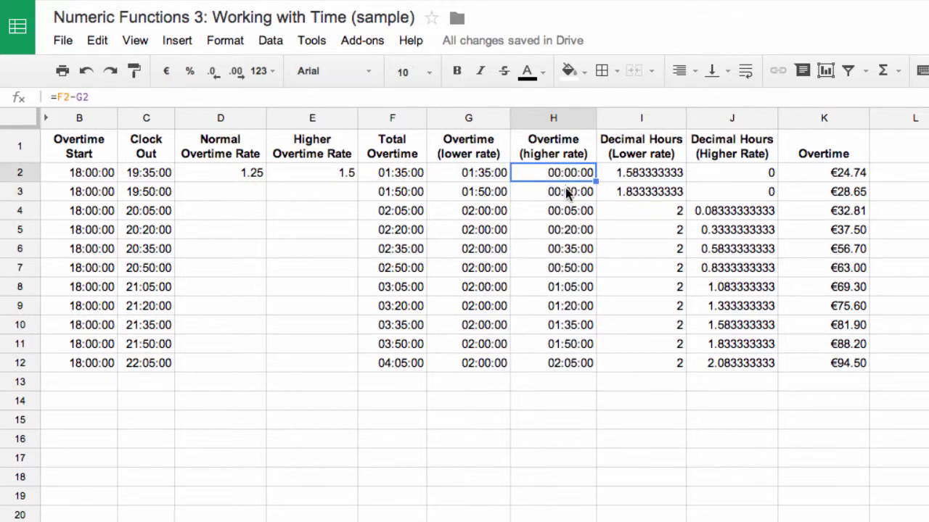
click(565, 191)
click(569, 212)
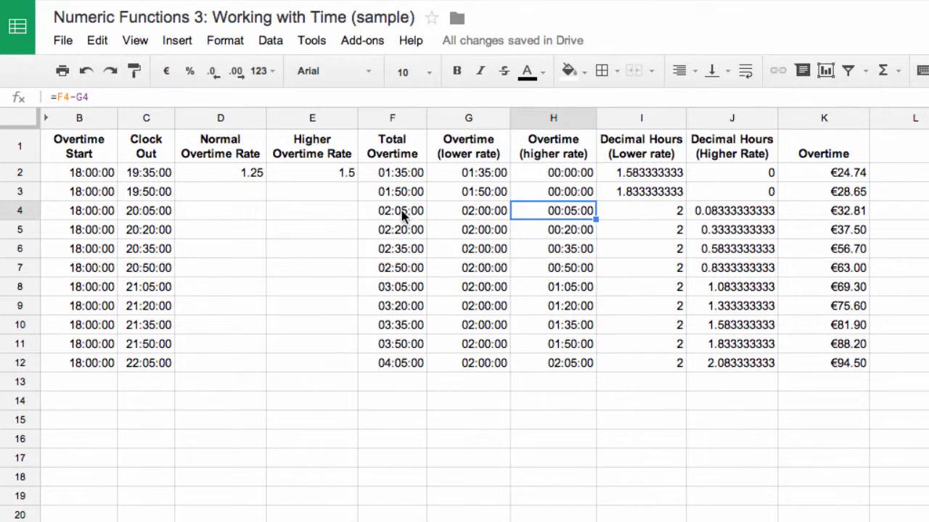
click(480, 217)
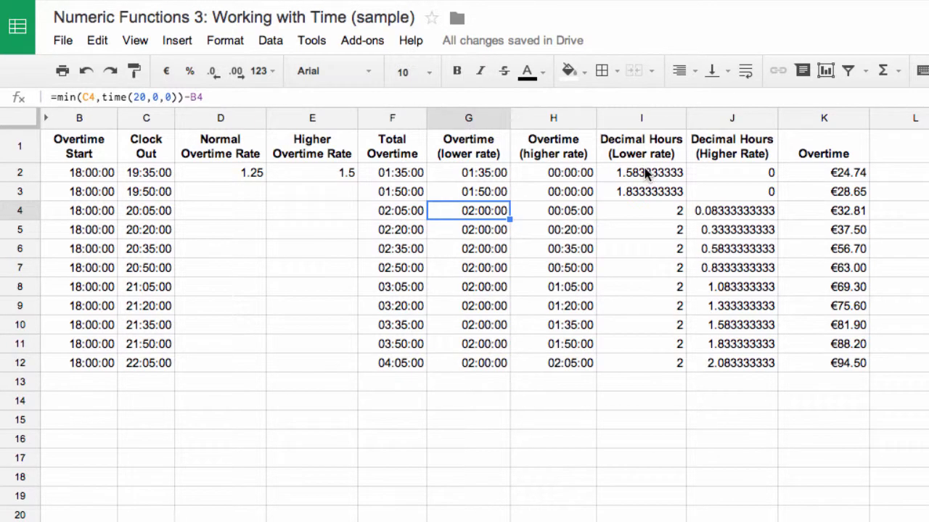
click(569, 174)
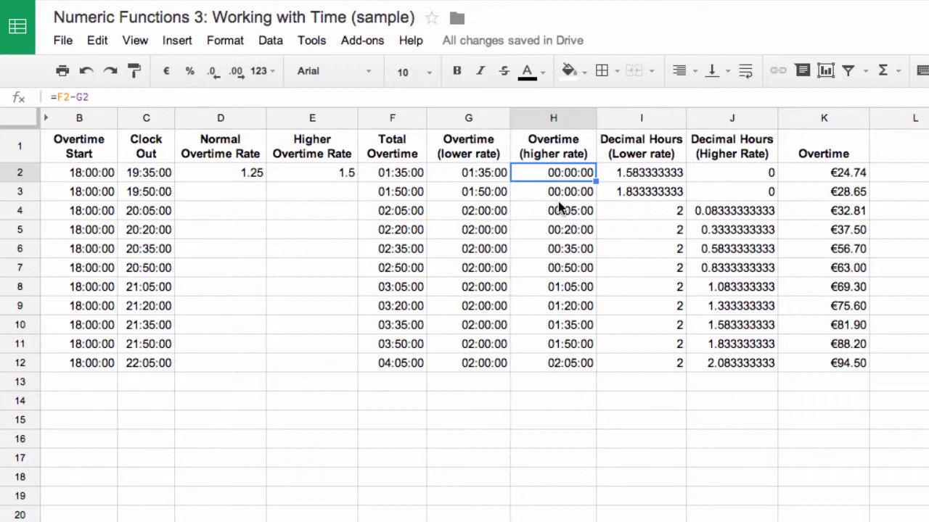
click(653, 174)
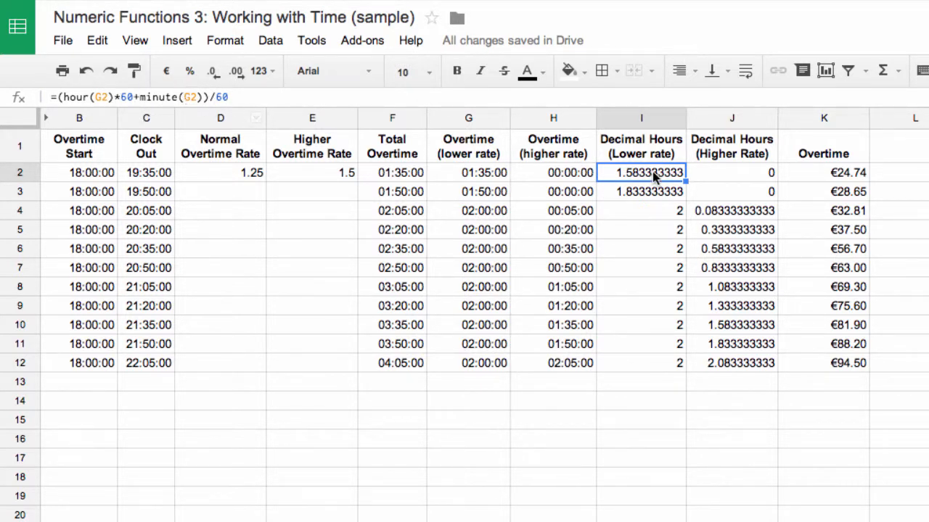
Re-enter the lower-rate decimal hours formula in I2 as =(hour(g2)*60+minute(g2))/60 and copy it down to I12
key(Delete)
text(=(hour(g2)*60+minute(g2))/60)
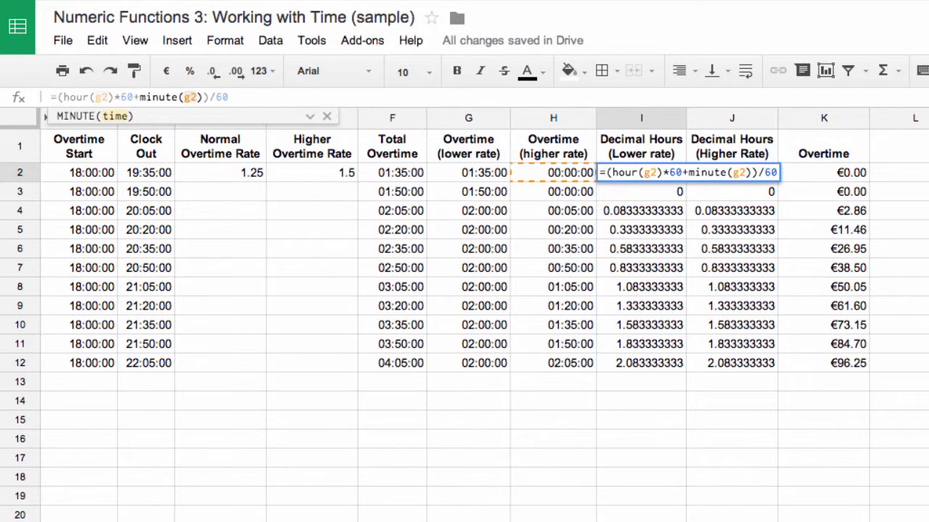
key(Return)
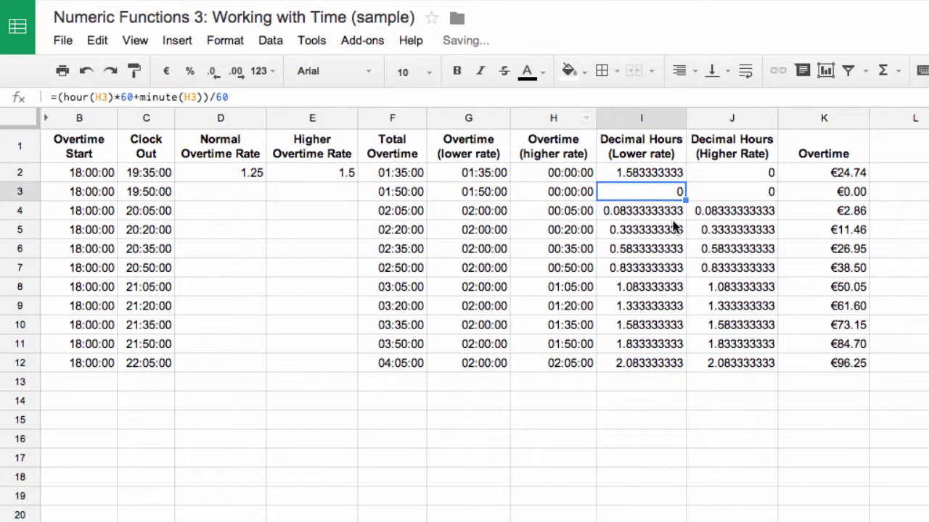
click(678, 175)
drag(684, 184, 676, 371)
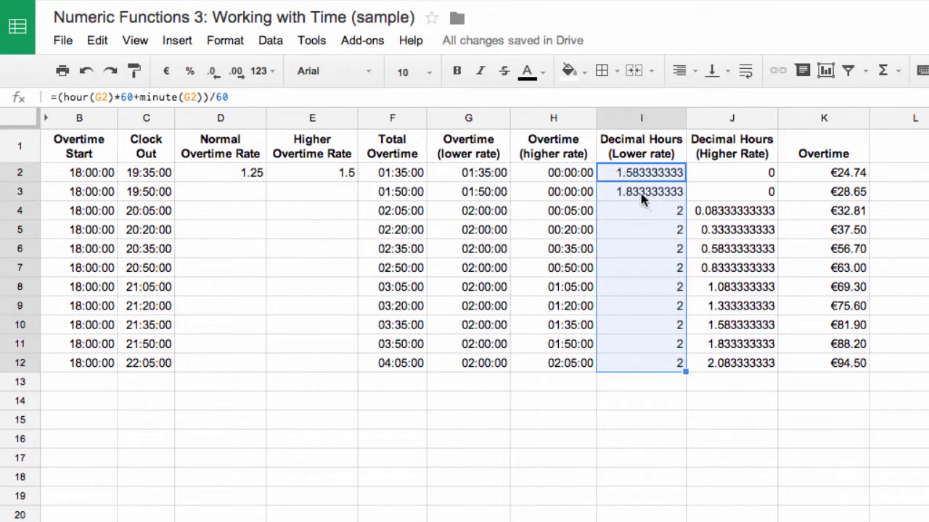
Review the bracketed hours-to-minutes part of the formula in I2, and copy the formula down to I12 again
double_click(661, 174)
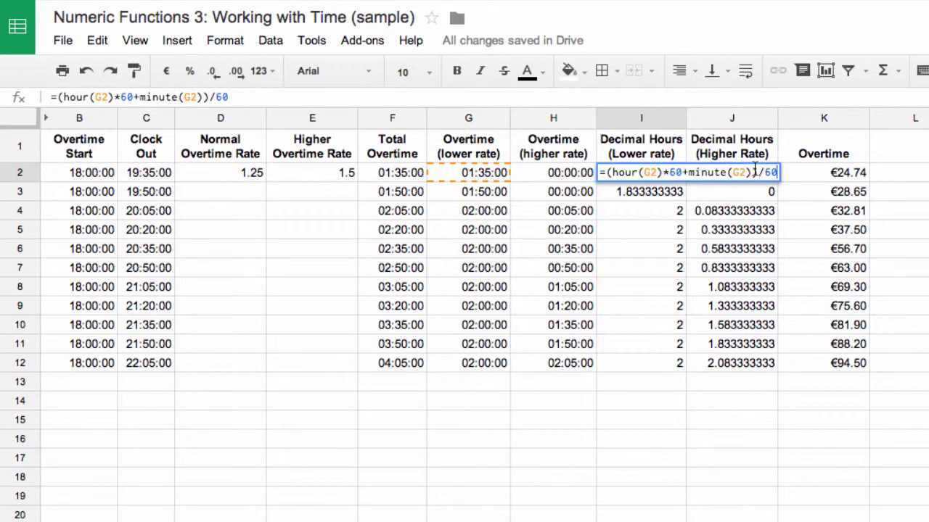
drag(759, 173, 608, 171)
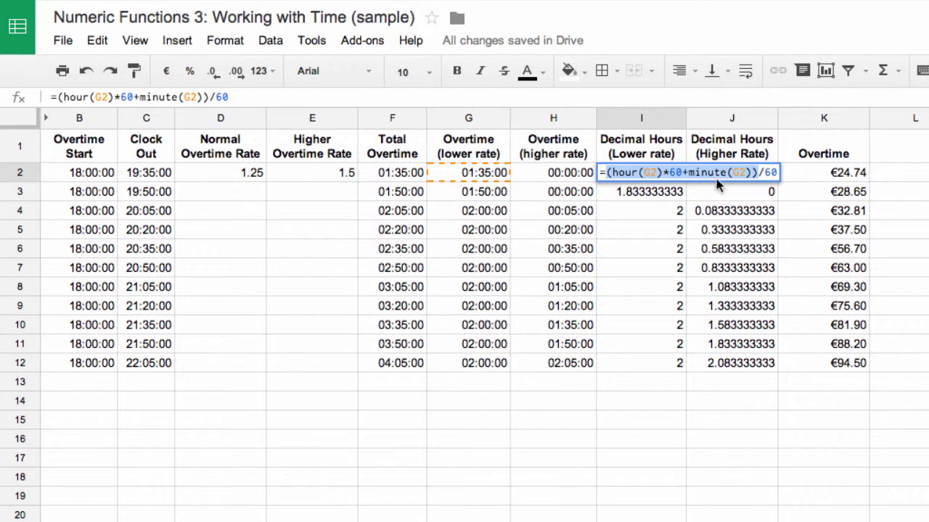
key(Return)
click(679, 177)
drag(685, 182, 682, 362)
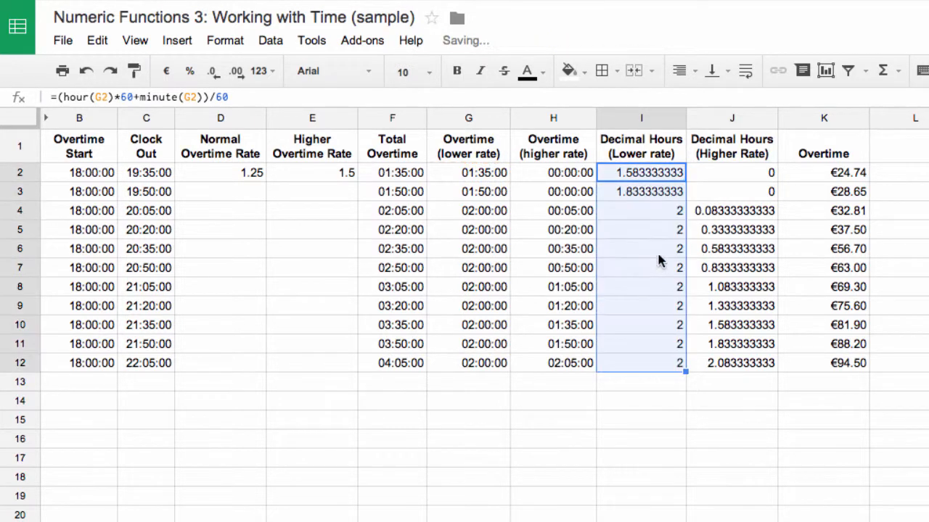
Check the lower-rate decimal hours in I2, I3 and the range I4 to I12
click(643, 180)
click(648, 193)
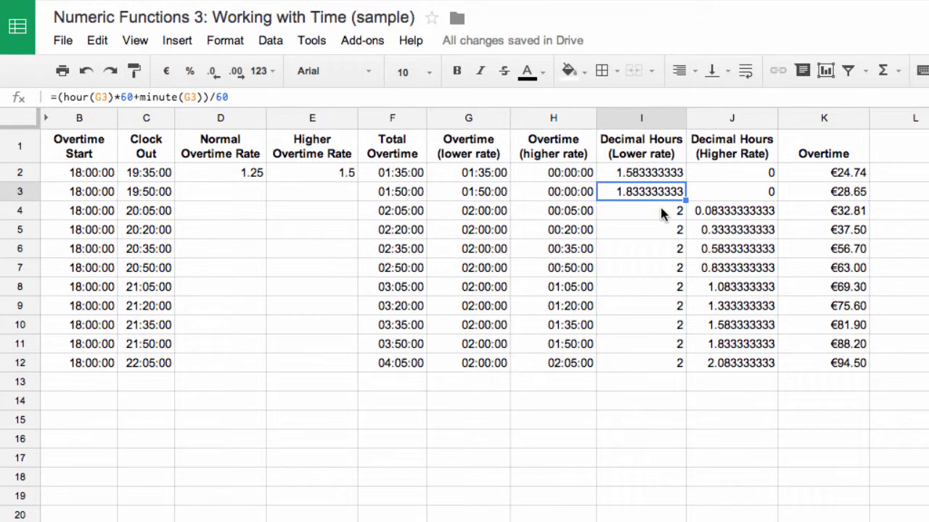
drag(662, 211, 661, 363)
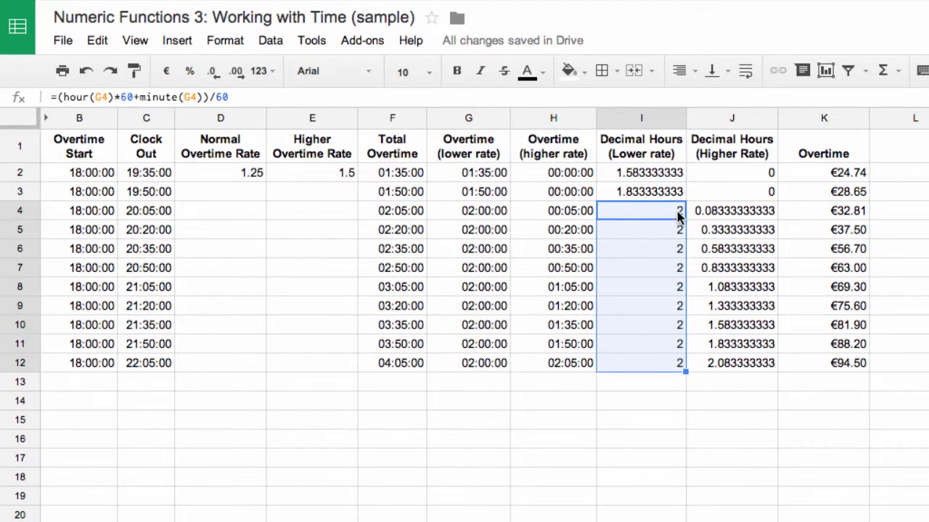
Review the higher-rate decimal hours formula in J2 and copy it down to J12
click(751, 173)
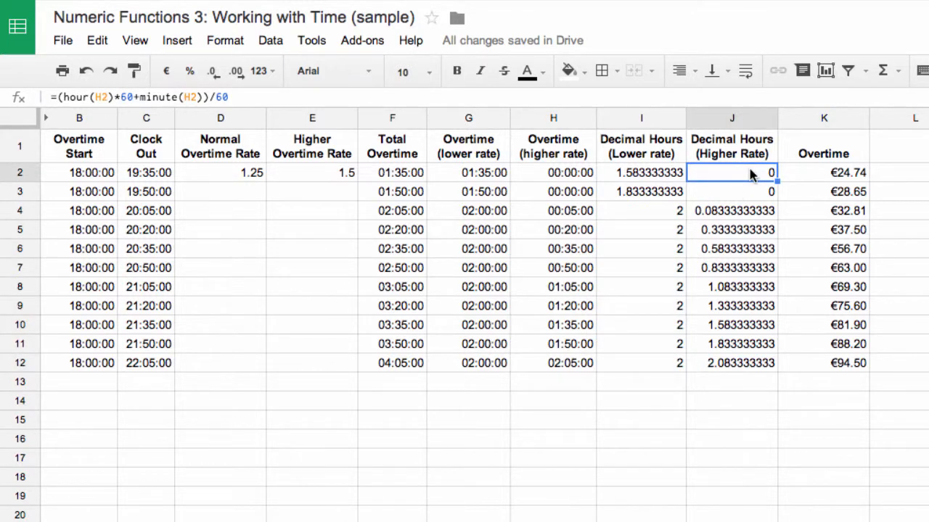
double_click(751, 173)
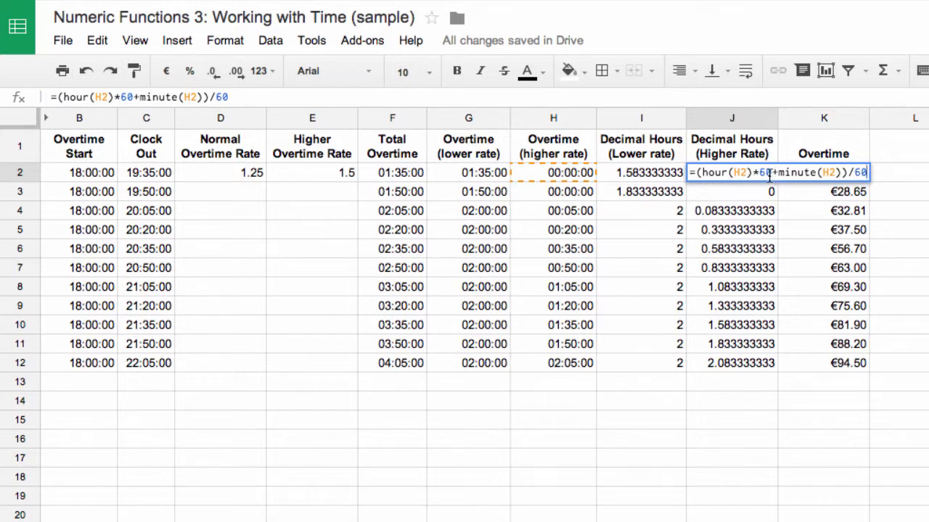
key(Return)
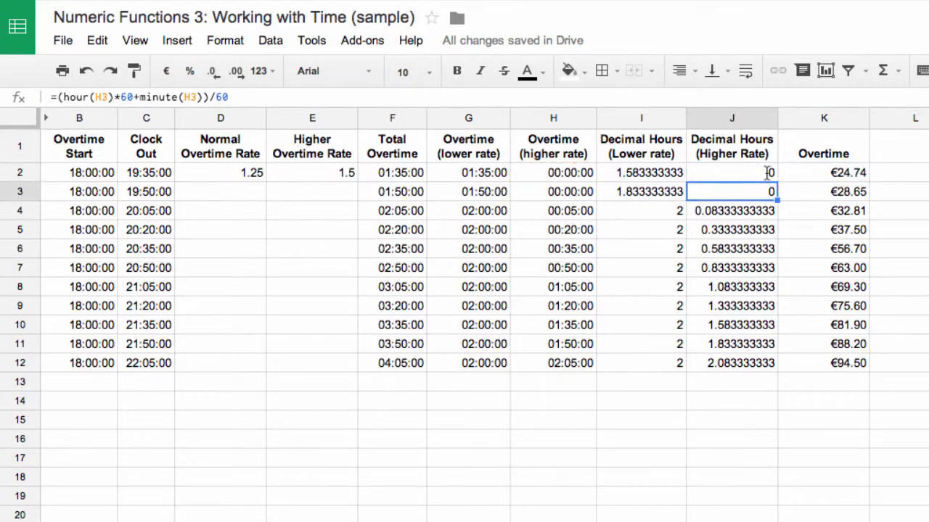
click(755, 179)
double_click(778, 180)
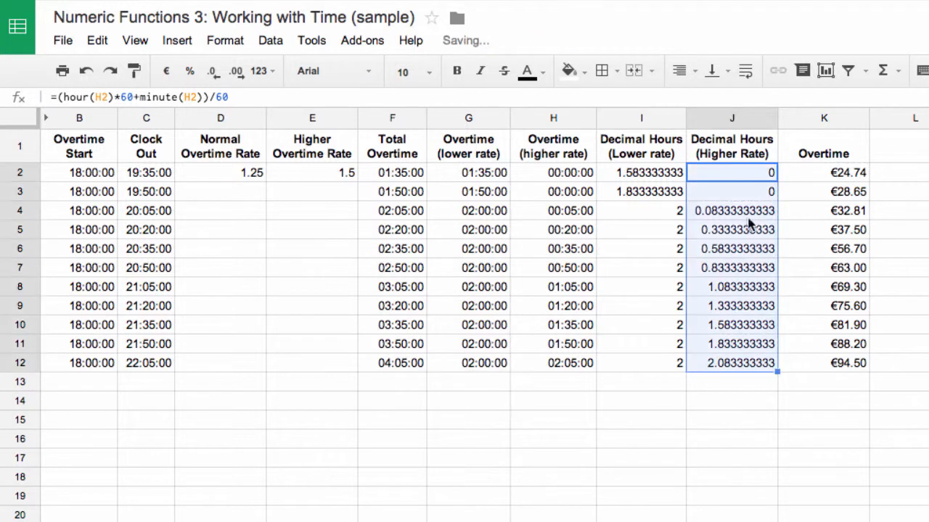
Check the higher-rate decimal hours in J3 and the range J4 to J12
click(753, 191)
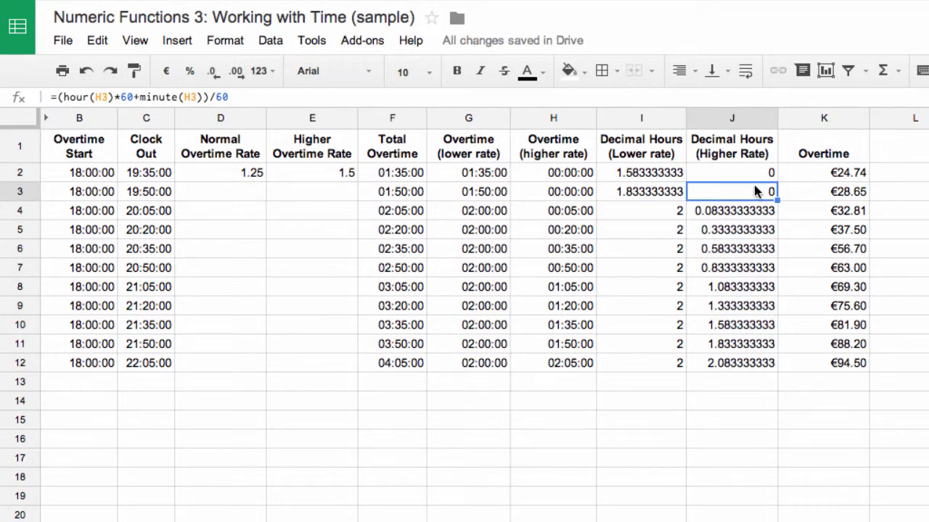
drag(746, 213, 754, 367)
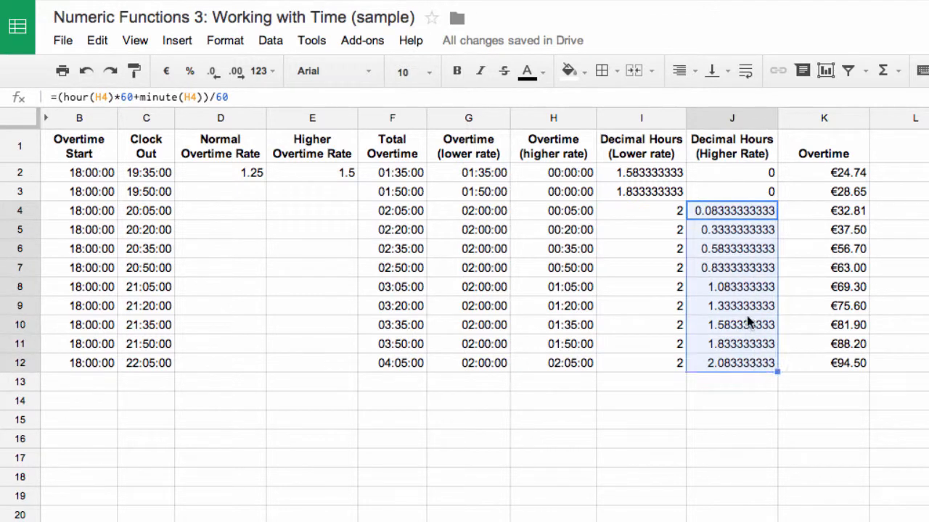
click(735, 212)
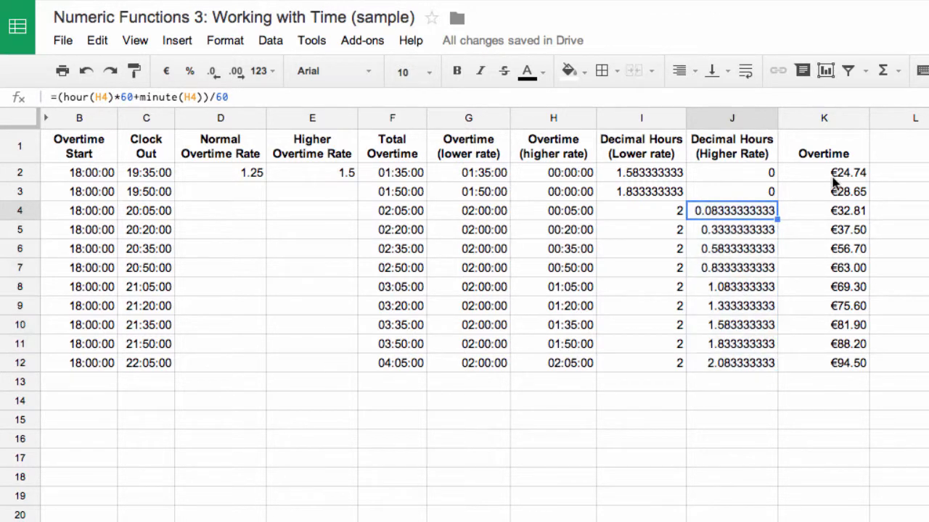
Unhide column A and check the standard hourly rates in A2 and A3
click(45, 119)
click(72, 193)
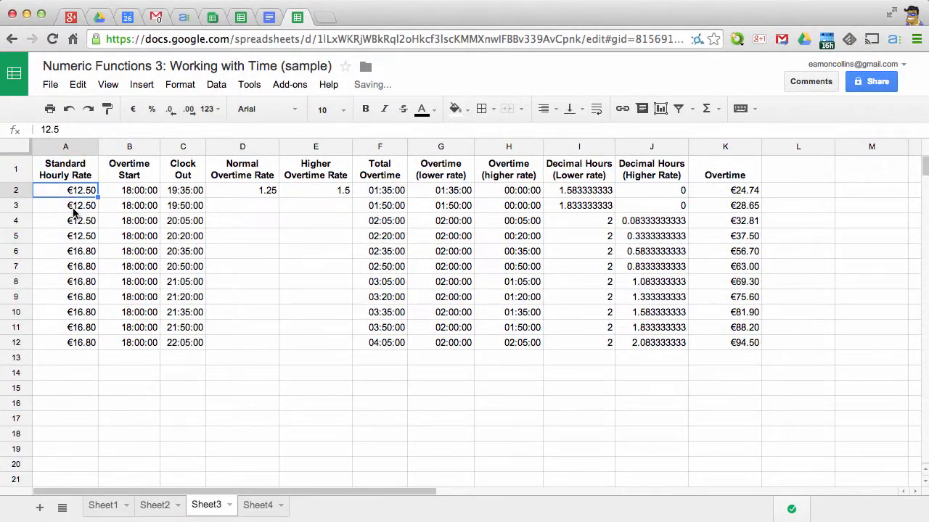
click(75, 209)
Examine the overtime pay formula in K2 and its copies in K3 and K12
click(747, 190)
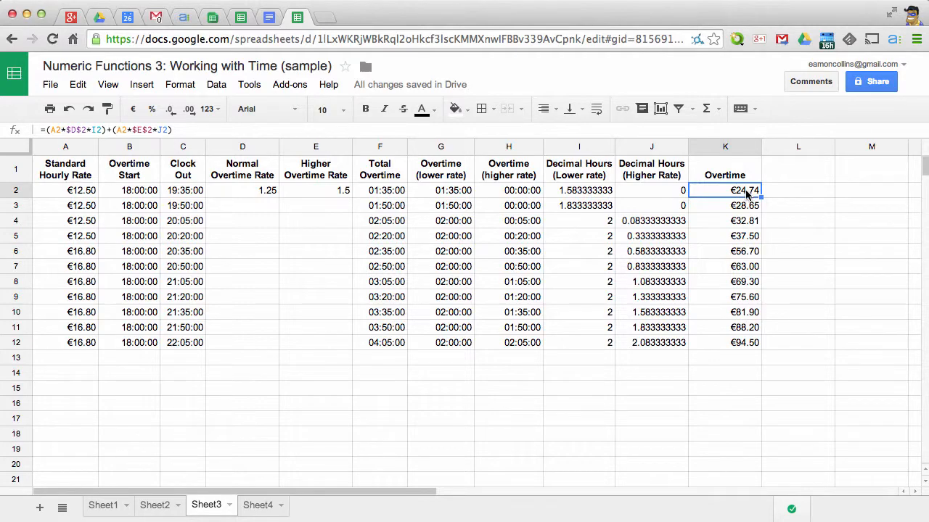
double_click(747, 191)
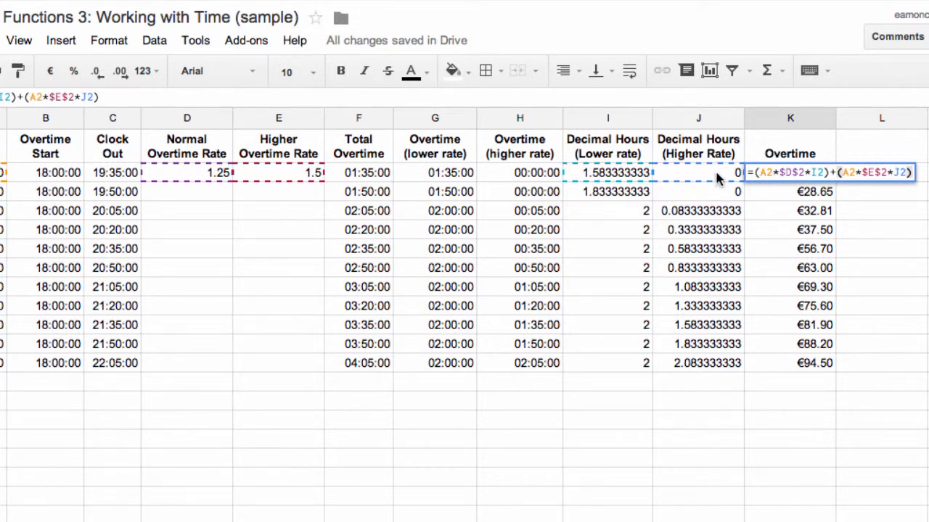
key(Escape)
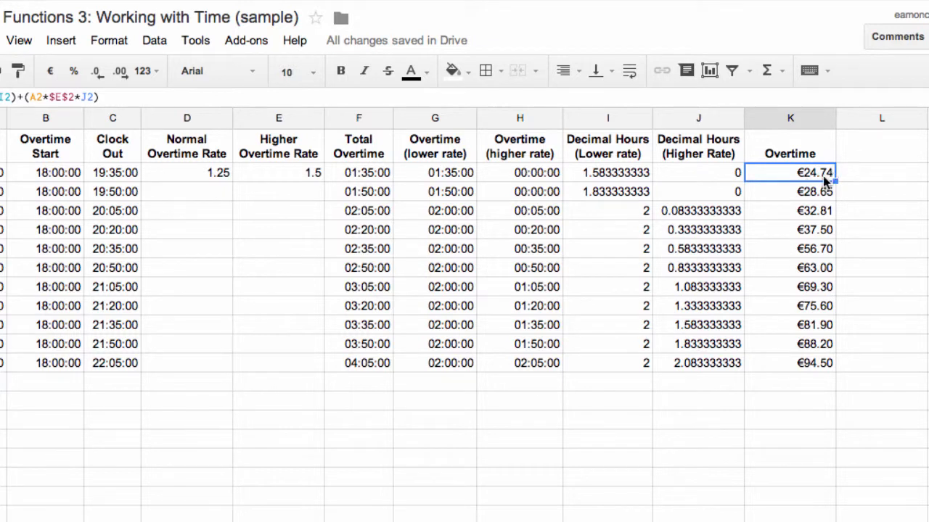
click(816, 198)
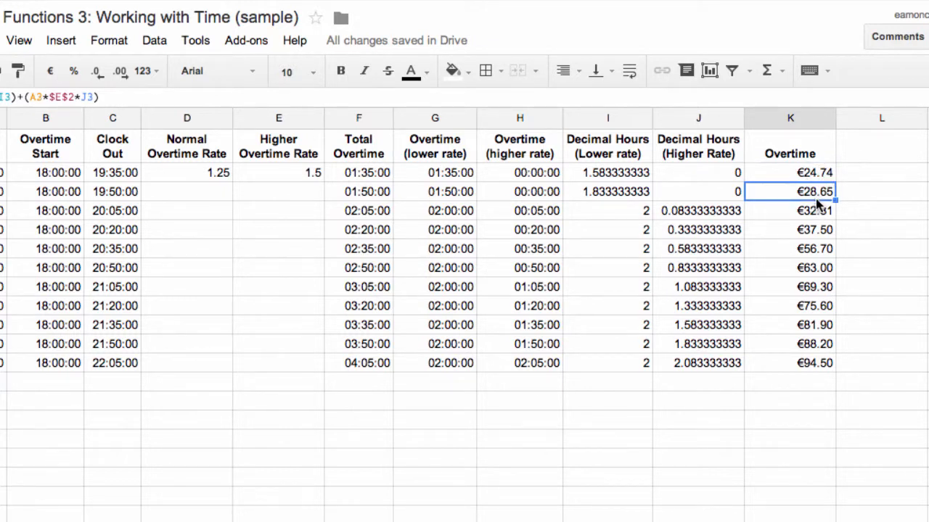
click(814, 370)
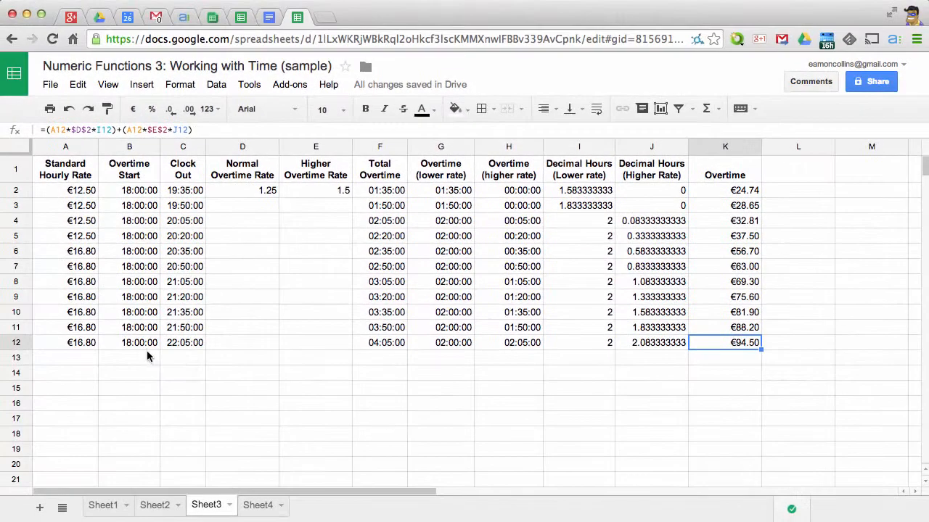
Open Sheet4 and examine the times in A2 and B2 with their elapsed time in C2 and decimal value in D2
click(258, 505)
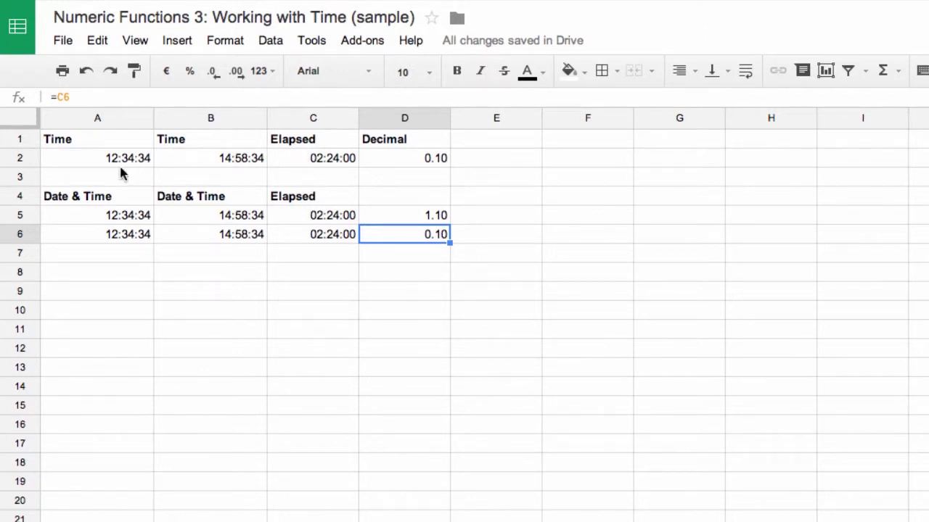
click(196, 161)
click(105, 167)
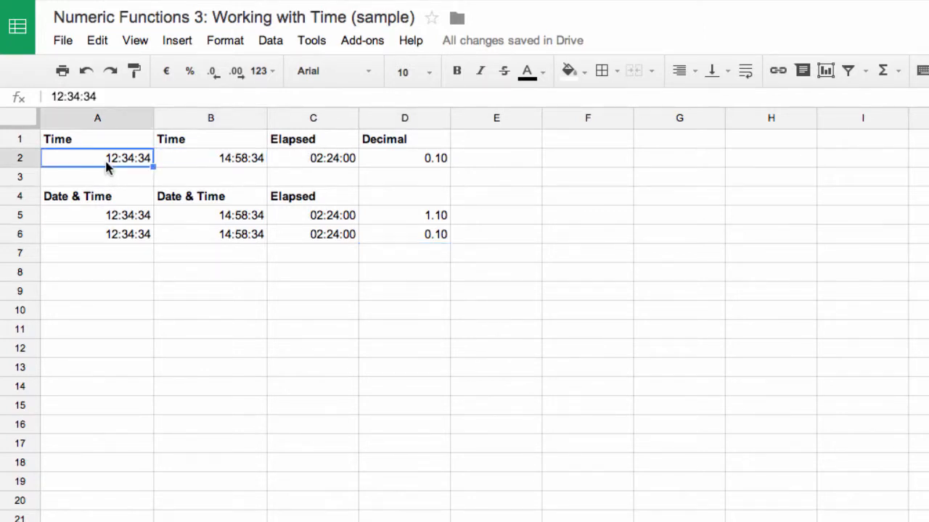
click(346, 160)
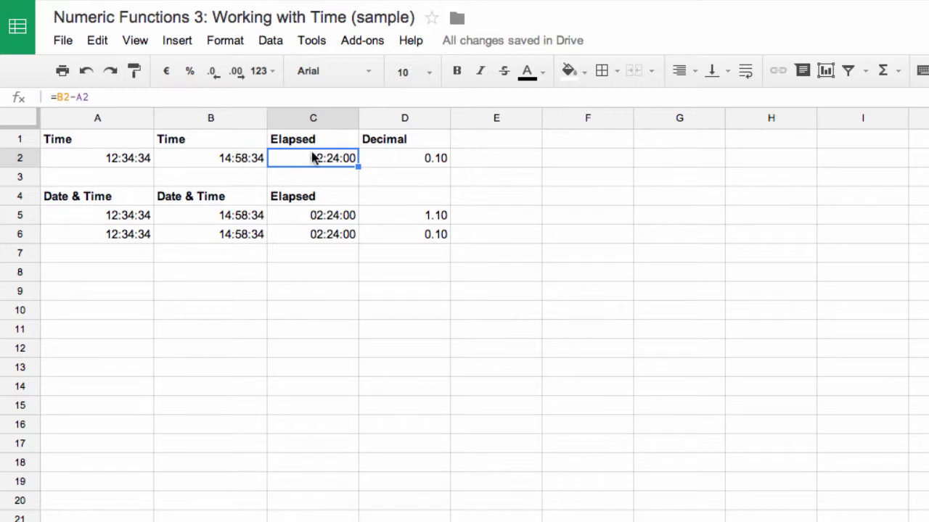
click(432, 164)
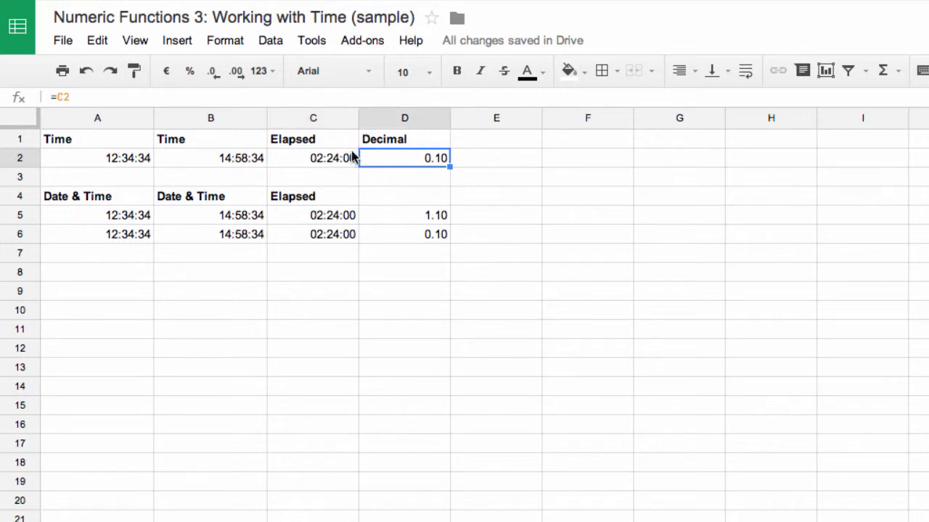
click(318, 160)
click(237, 165)
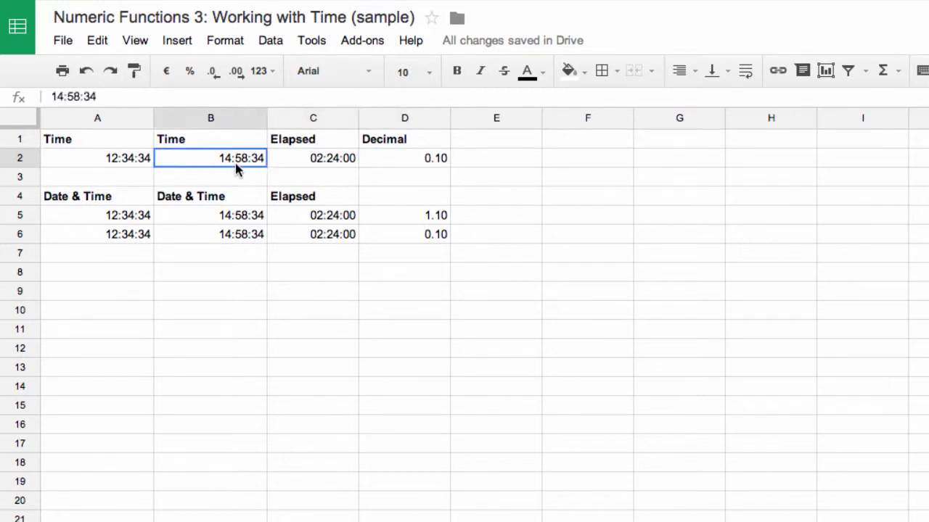
click(114, 158)
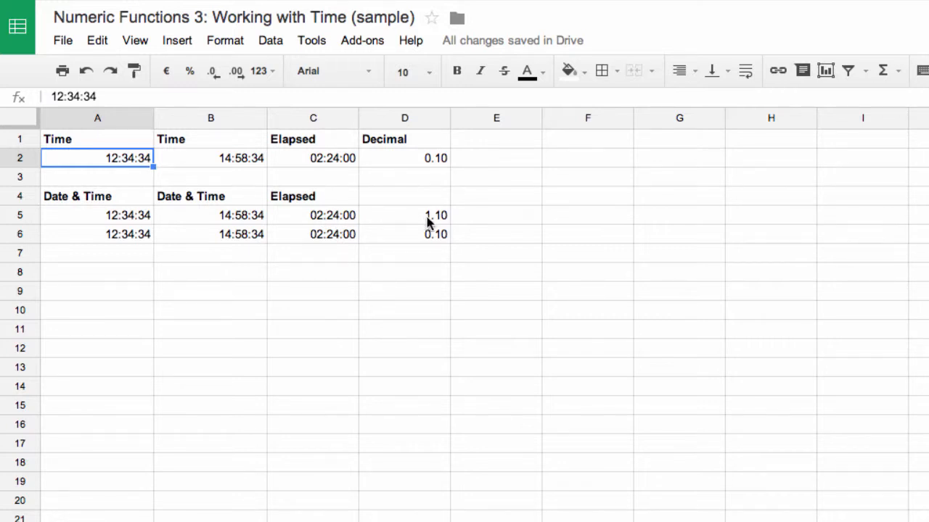
Compare the full date and time values stored in A5 and B5
click(101, 218)
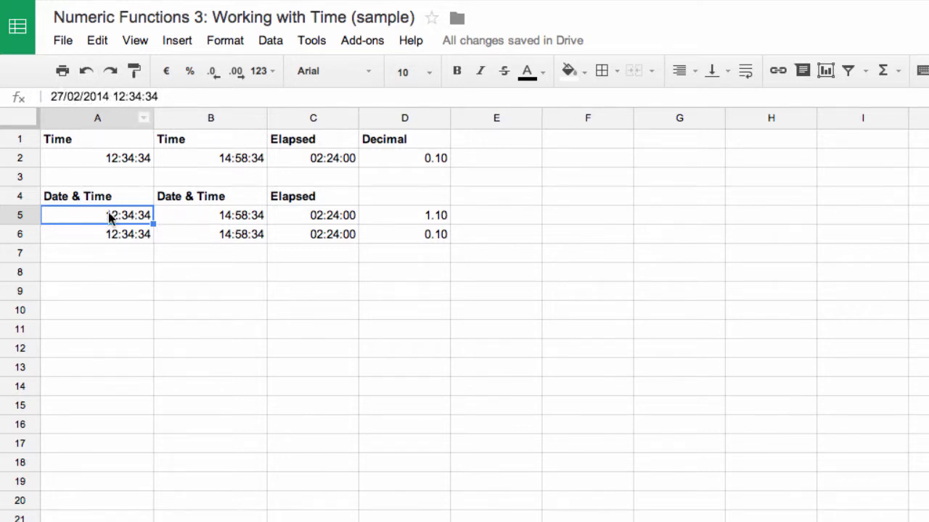
click(209, 219)
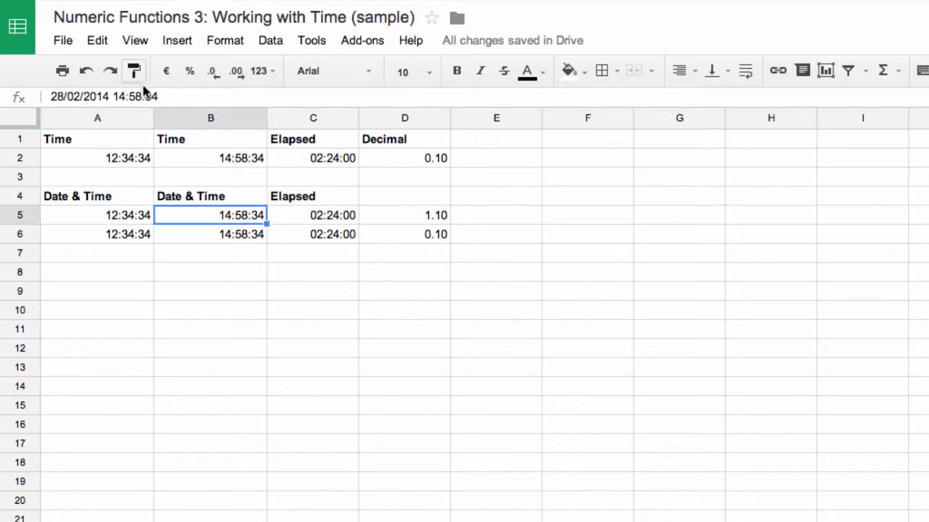
click(99, 216)
click(191, 215)
click(113, 215)
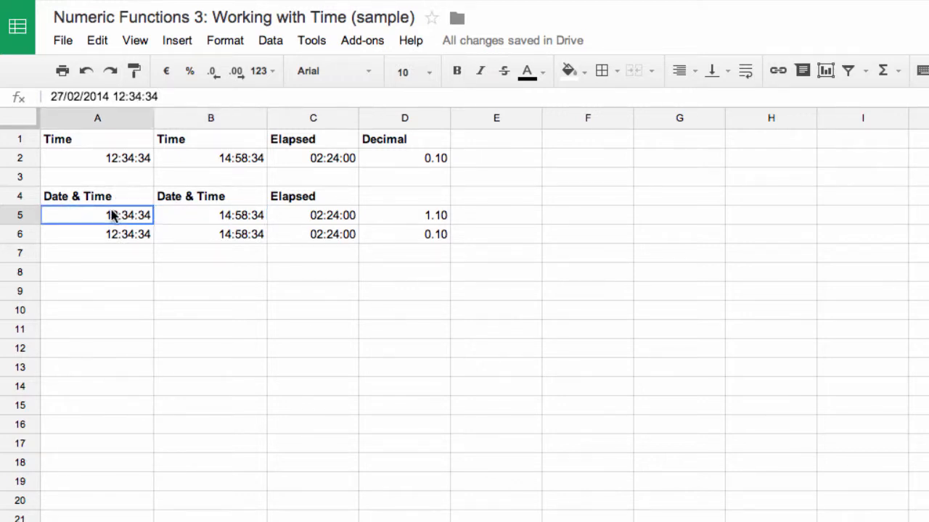
click(211, 221)
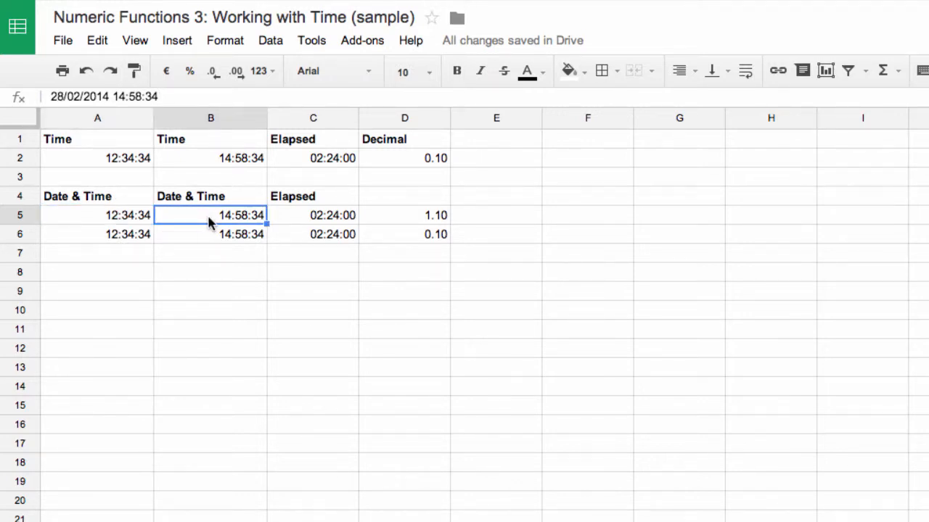
Examine the decimal value in D5 against the dates in A5 and B5 and the elapsed time formula in C5
click(436, 219)
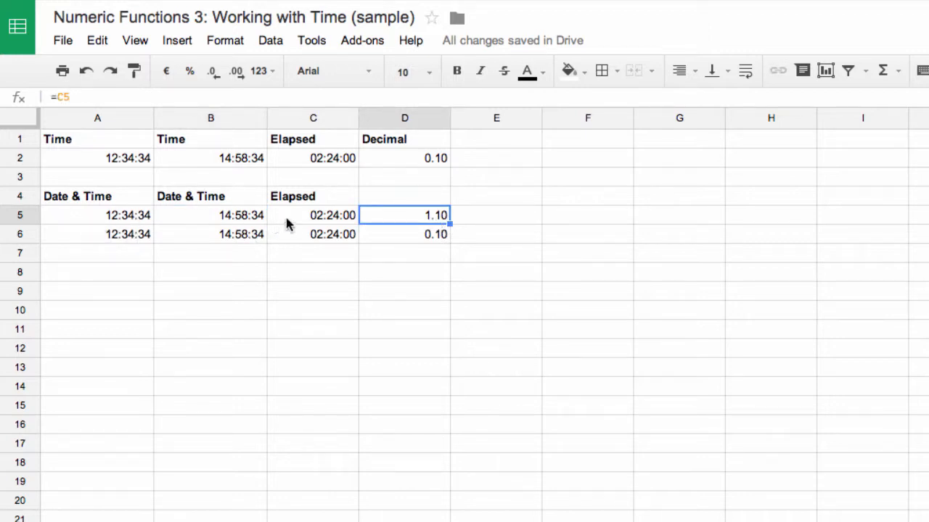
click(84, 217)
click(206, 212)
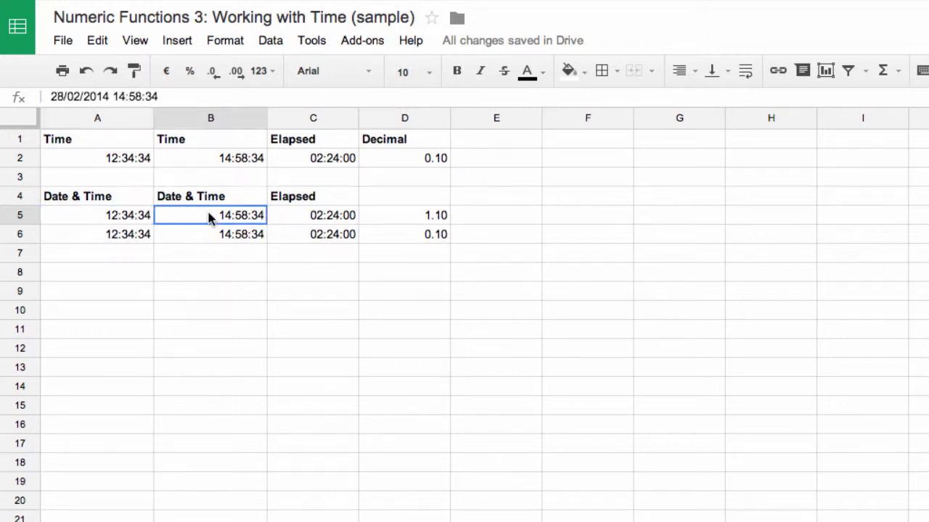
click(88, 211)
click(320, 224)
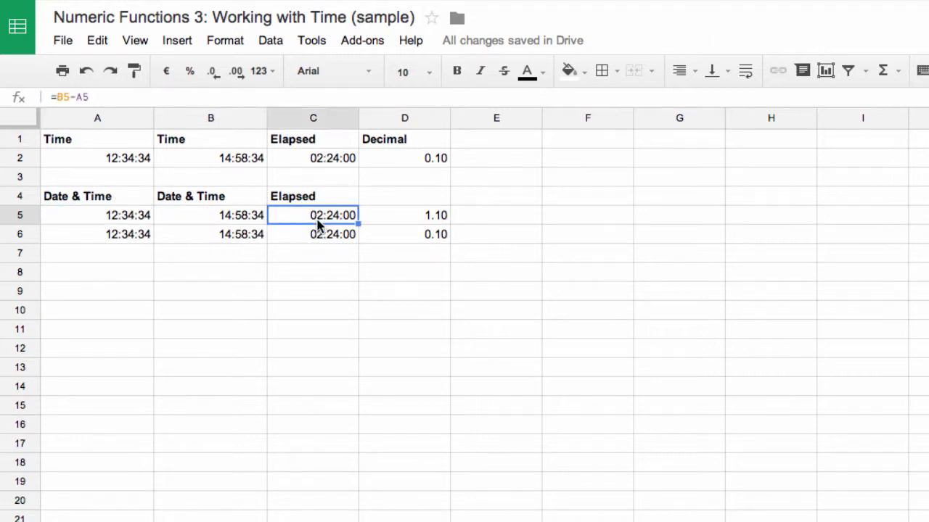
double_click(325, 220)
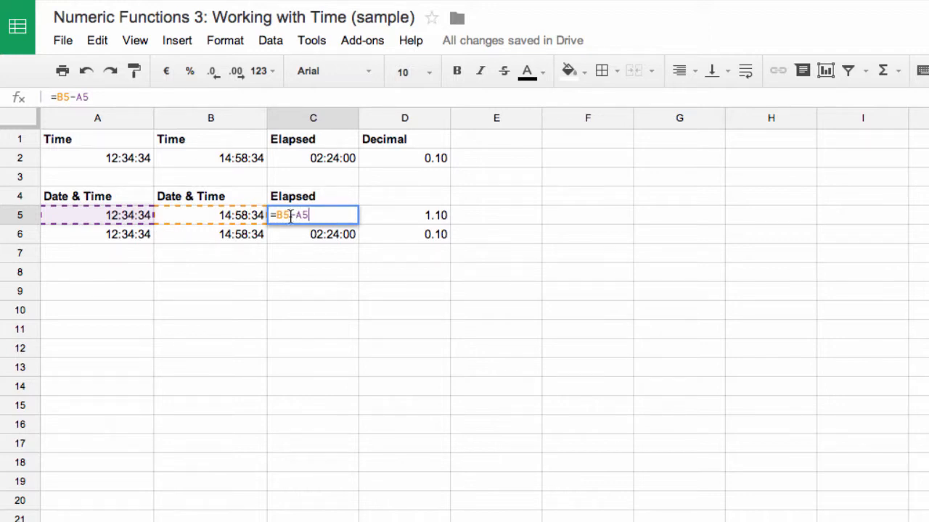
Examine the elapsed time formula in C6 that builds time-only values from the cells A6 and B6
click(304, 238)
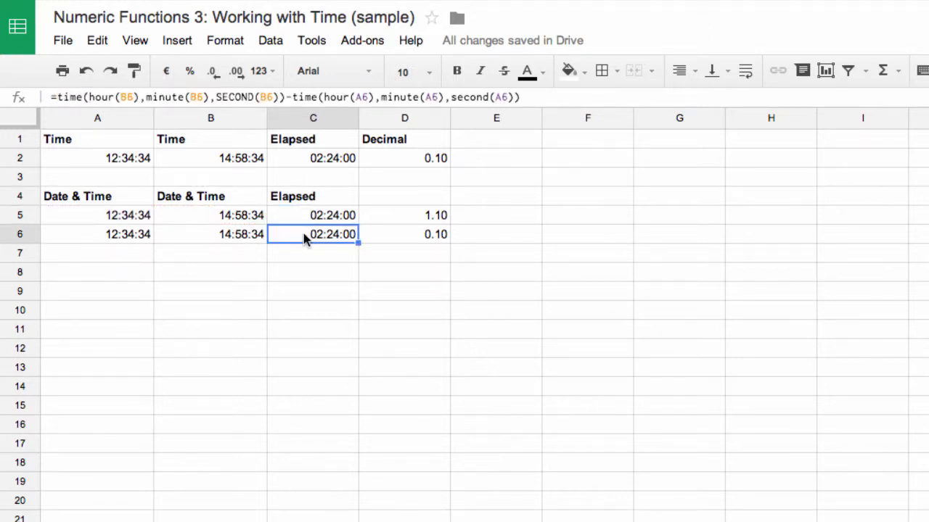
double_click(305, 238)
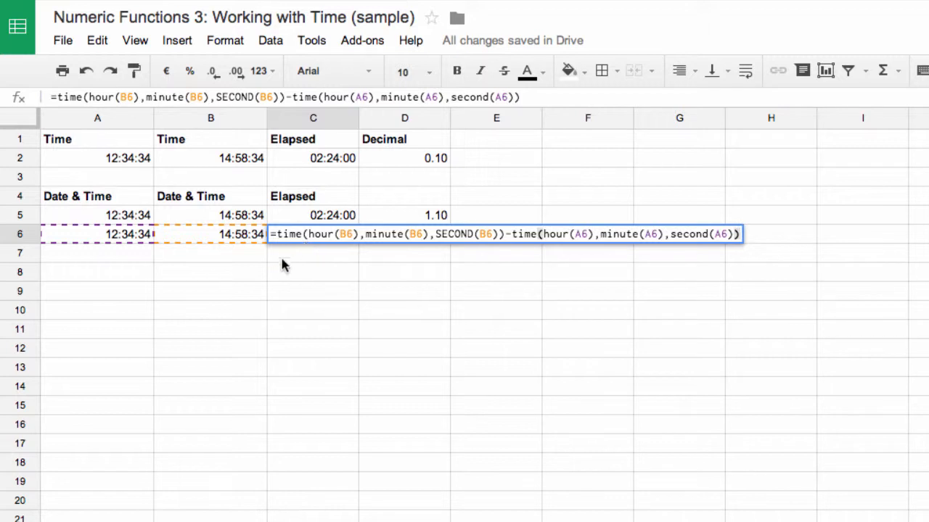